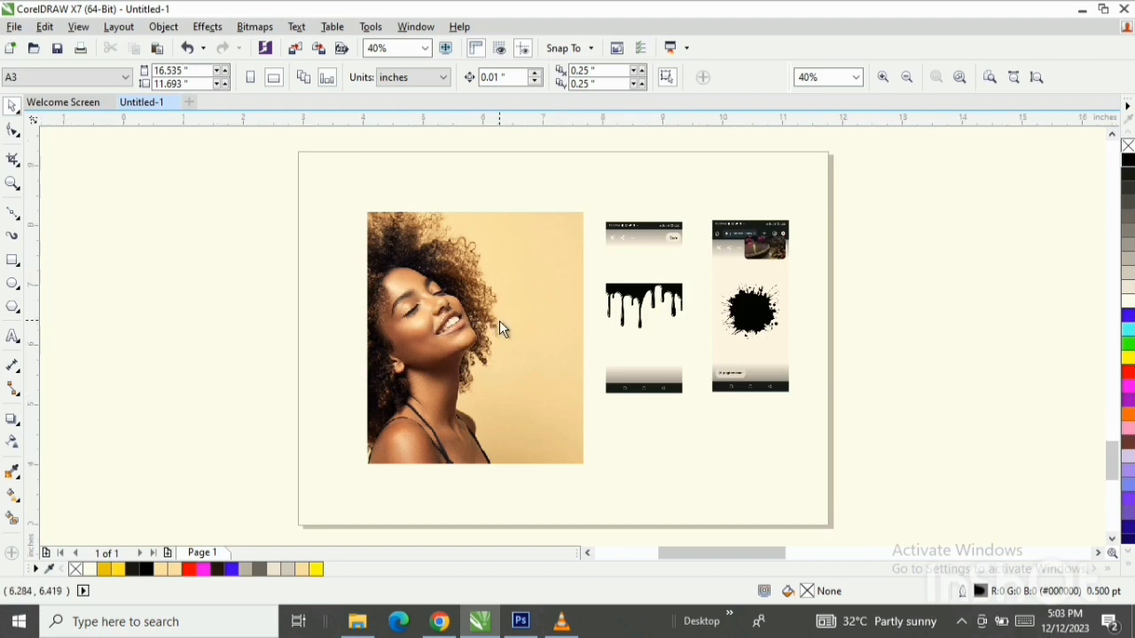
# Examine the portrait photo, the black drip screenshot and the ink splatter screenshot on the page up close.
pyautogui.scroll(2, 499, 328)
pyautogui.scroll(2, 499, 328)
pyautogui.scroll(-4, 499, 328)
pyautogui.scroll(4, 499, 328)
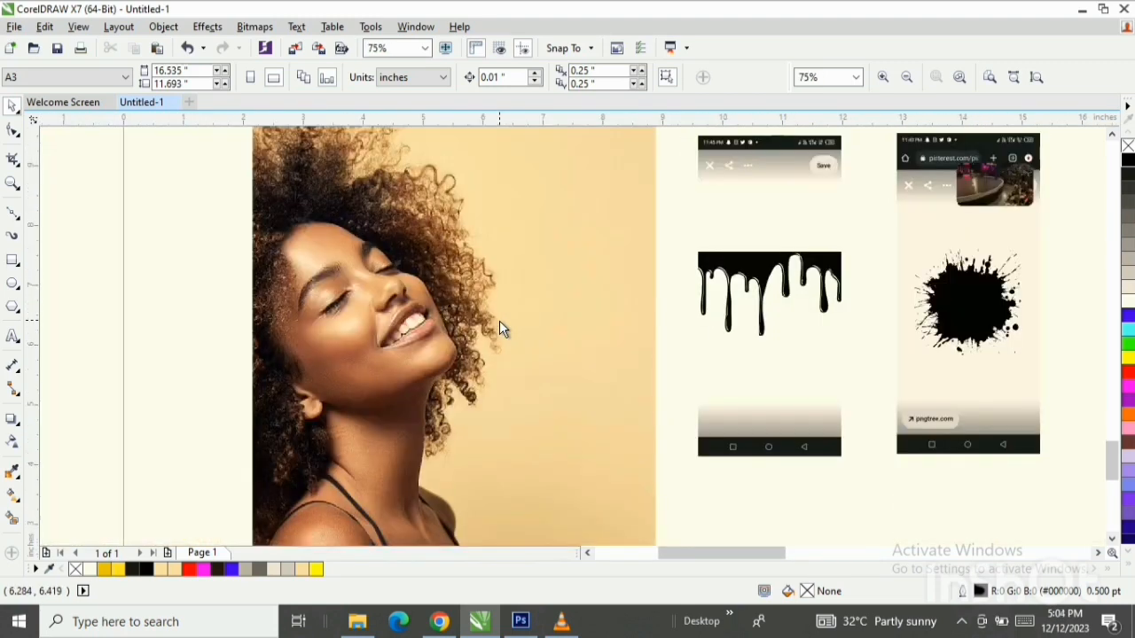
pyautogui.scroll(-4, 499, 328)
pyautogui.scroll(4, 660, 310)
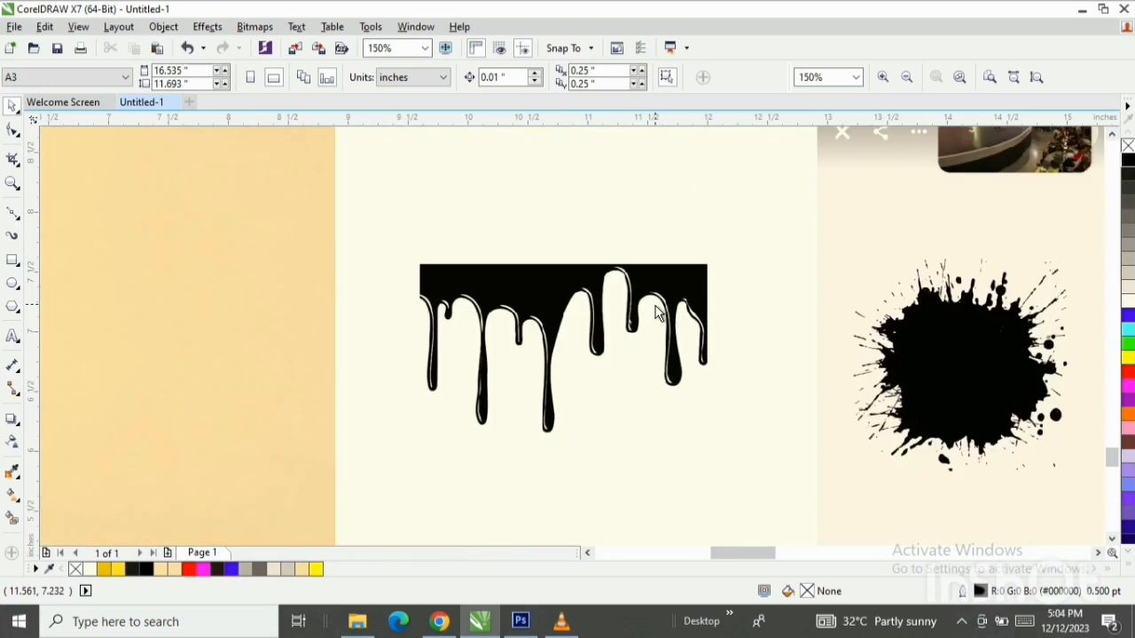
pyautogui.scroll(-2, 646, 320)
pyautogui.scroll(3, 646, 319)
pyautogui.scroll(-1, 646, 319)
pyautogui.scroll(1, 646, 319)
pyautogui.scroll(-1, 646, 319)
pyautogui.scroll(-1, 762, 319)
pyautogui.scroll(2, 857, 336)
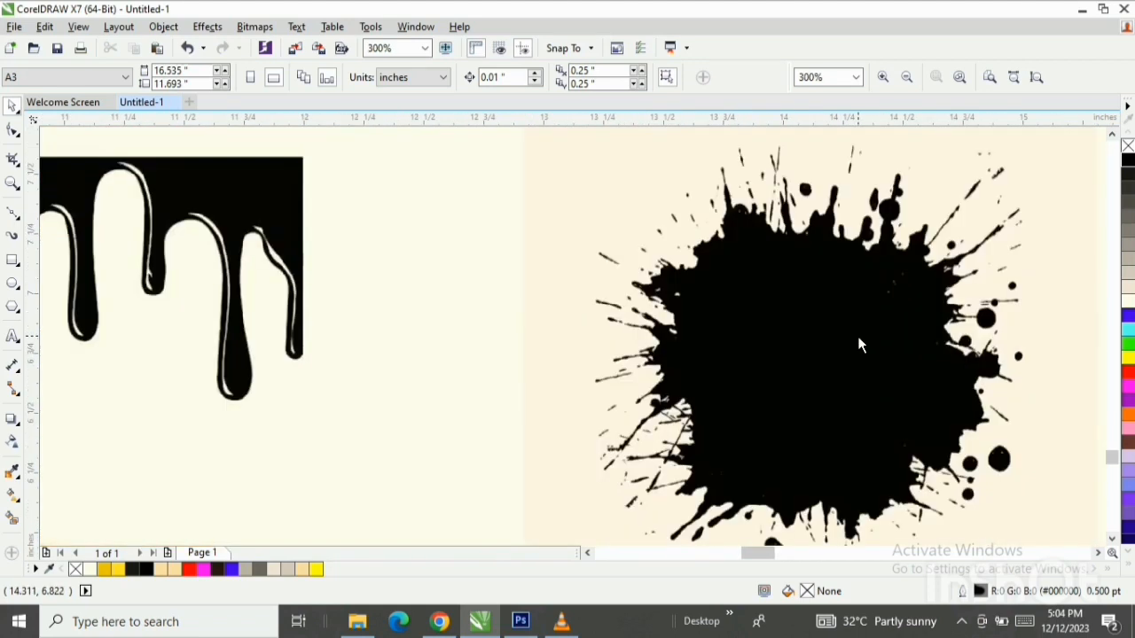
pyautogui.scroll(-2, 857, 336)
pyautogui.scroll(2, 874, 337)
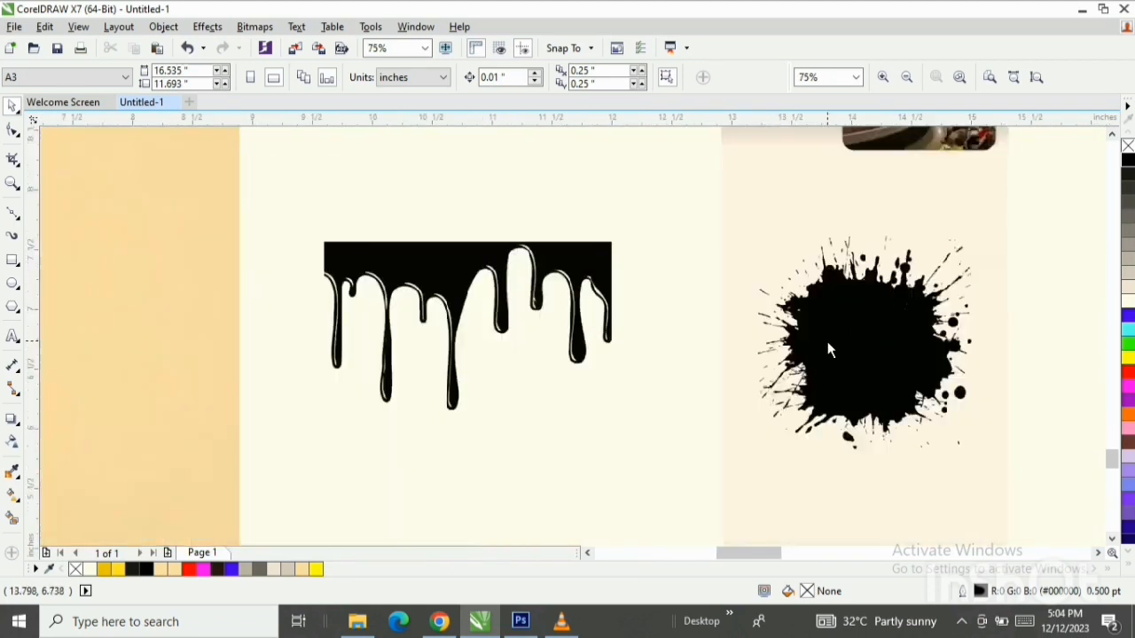
pyautogui.scroll(-2, 834, 328)
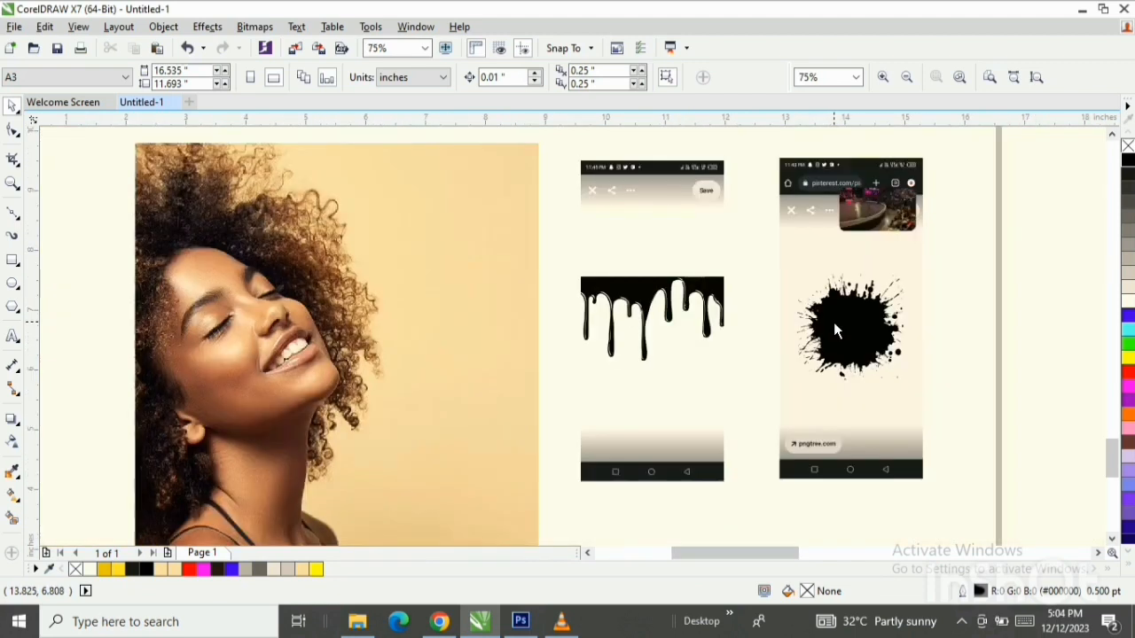
pyautogui.scroll(-1, 776, 347)
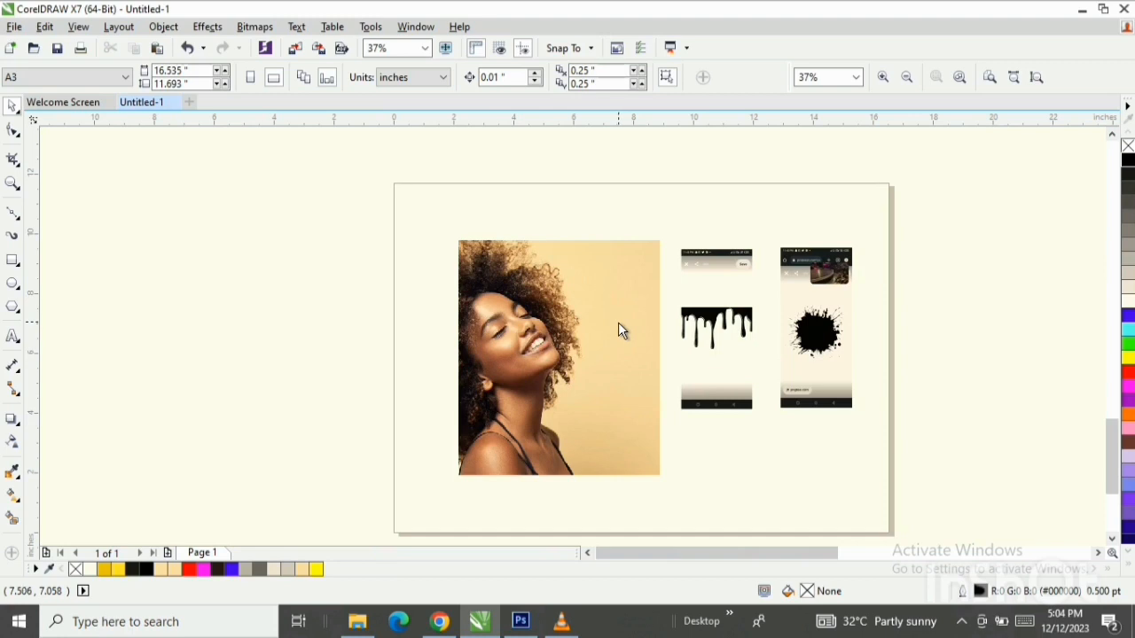
pyautogui.scroll(2, 524, 363)
pyautogui.scroll(-2, 524, 363)
pyautogui.scroll(2, 524, 363)
pyautogui.scroll(1, 530, 349)
pyautogui.scroll(-3, 529, 349)
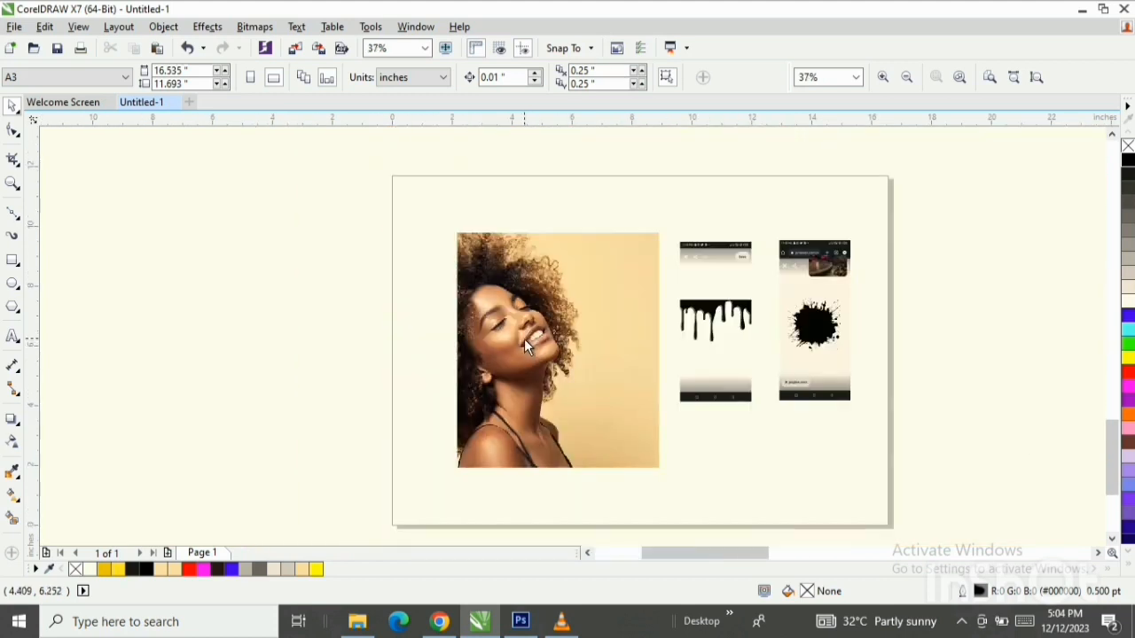
pyautogui.scroll(4, 524, 338)
pyautogui.scroll(-2, 524, 338)
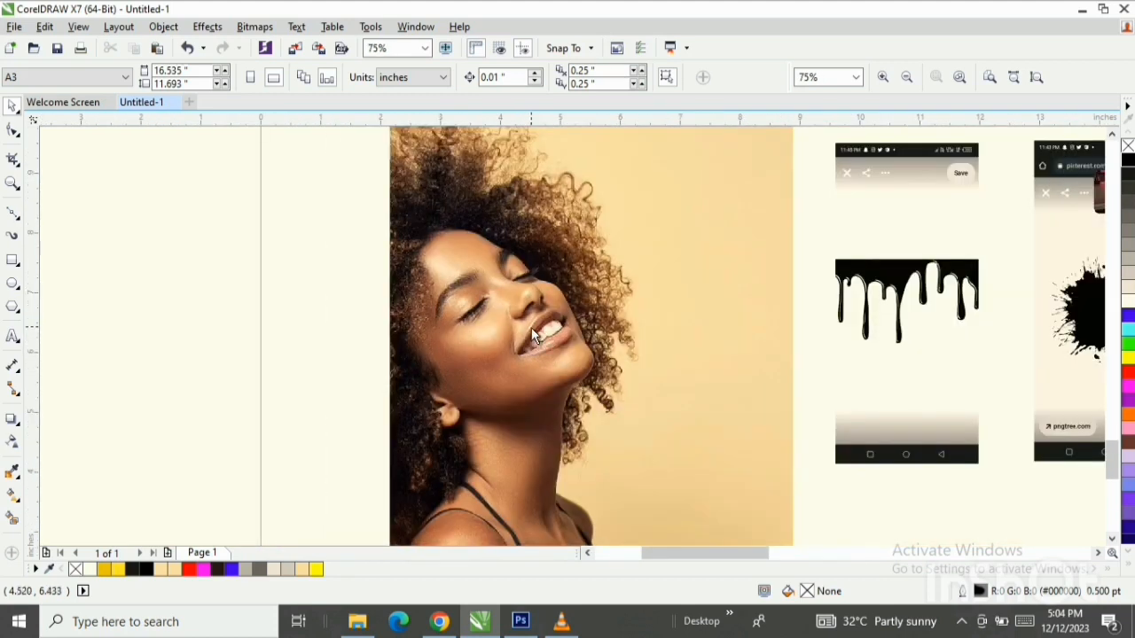
# Open the portrait photo for bitmap editing in Corel PHOTO-PAINT and start the Cutout Lab on it.
pyautogui.scroll(-4, 529, 315)
pyautogui.click(527, 298)
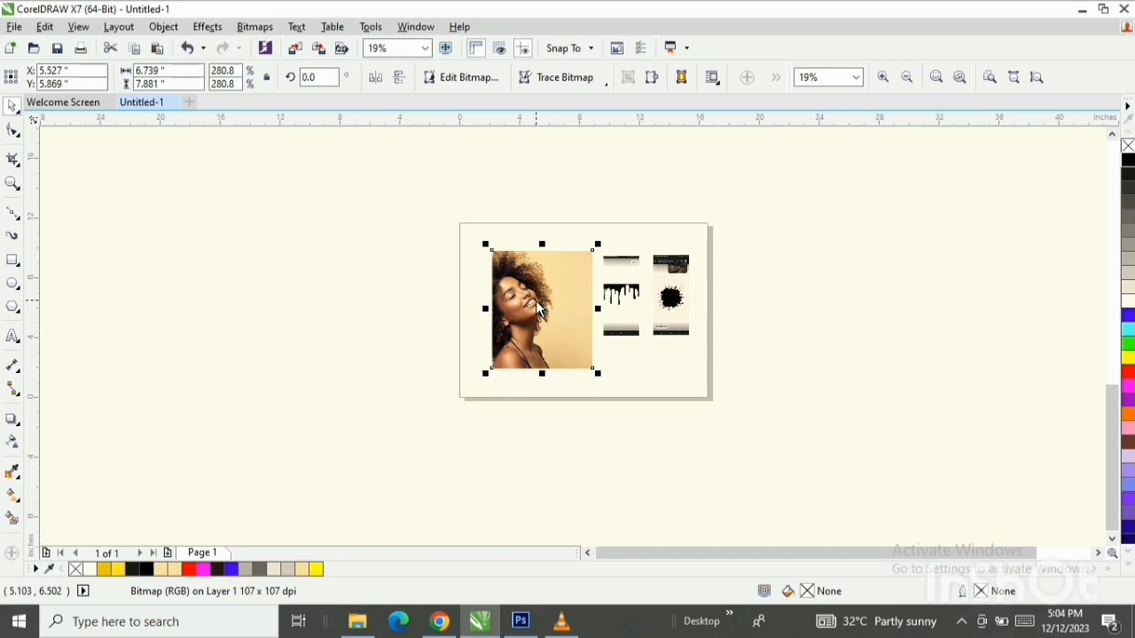
pyautogui.scroll(2, 532, 306)
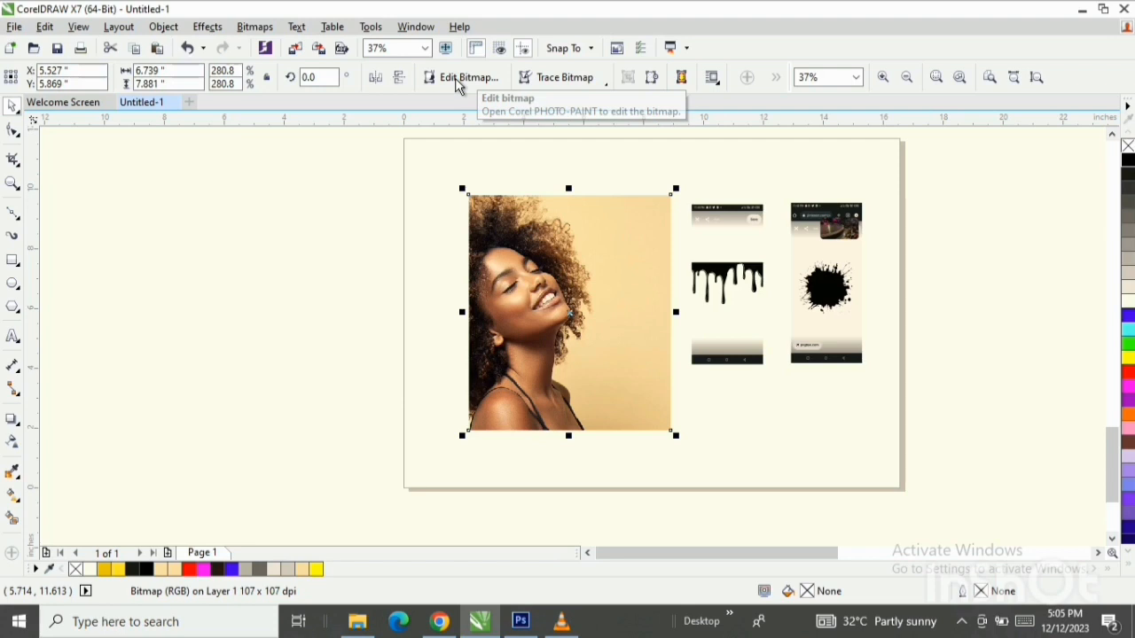
pyautogui.click(458, 86)
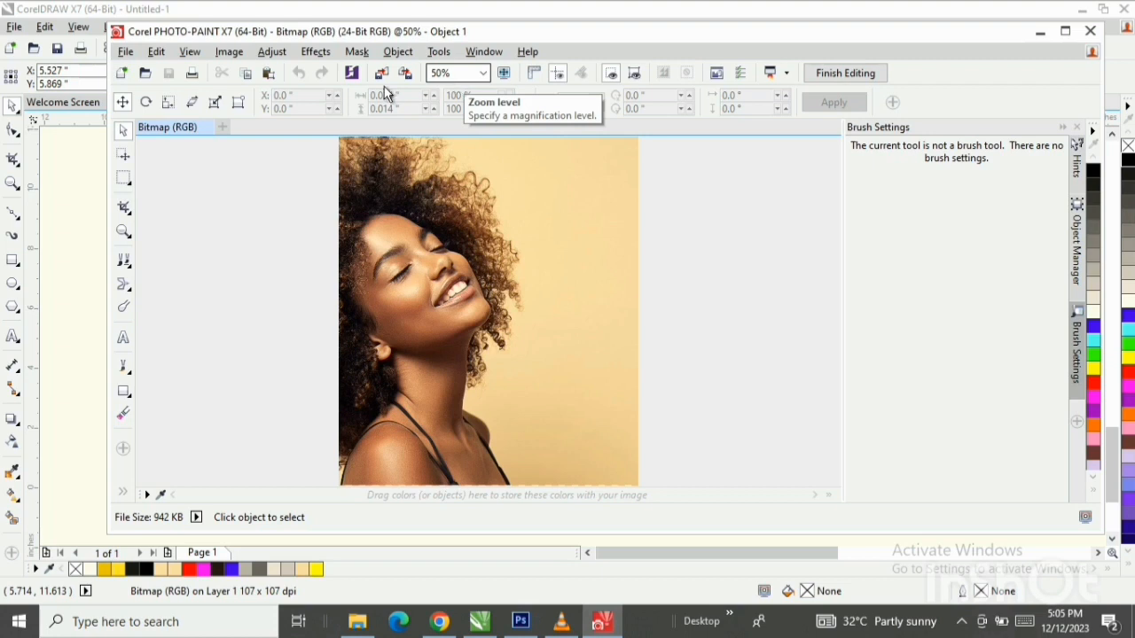
pyautogui.click(232, 53)
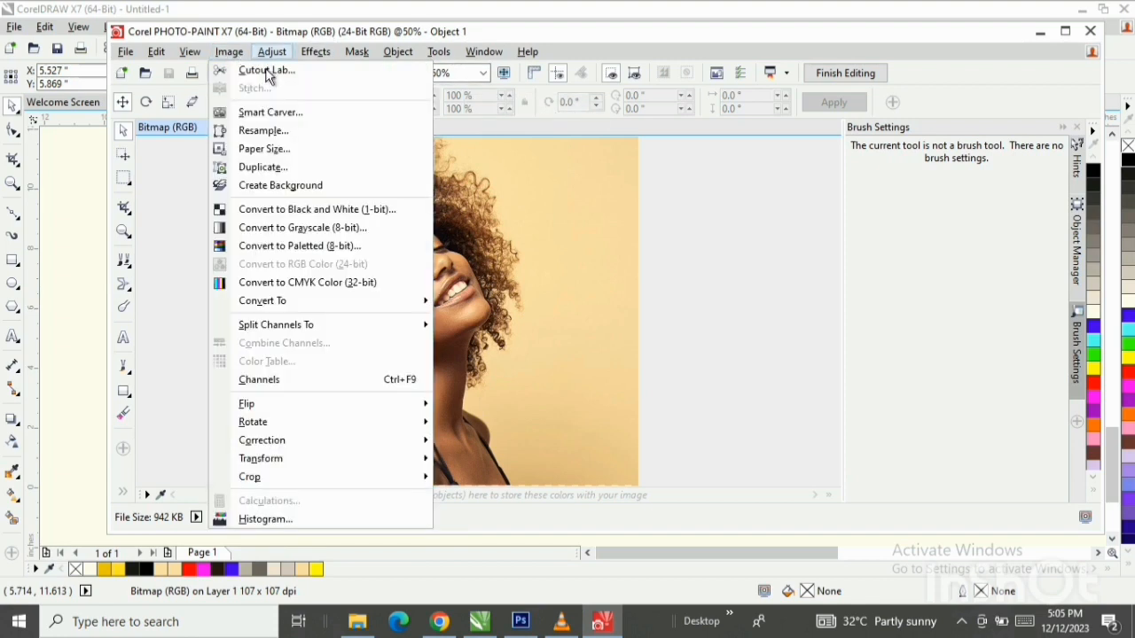
pyautogui.click(222, 37)
pyautogui.click(228, 52)
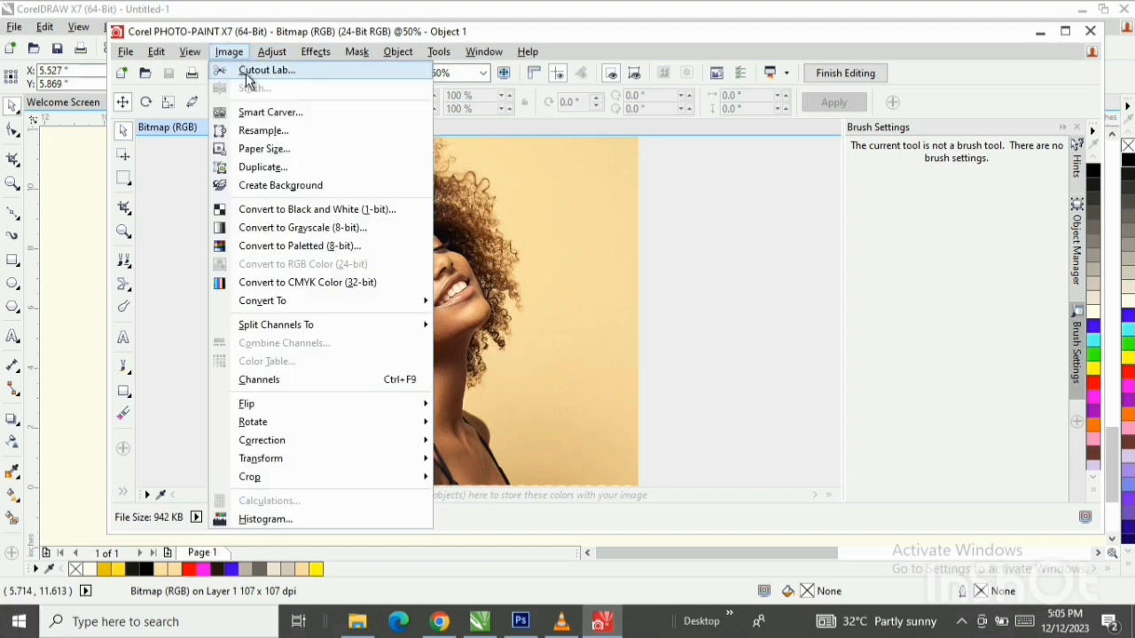
pyautogui.click(248, 72)
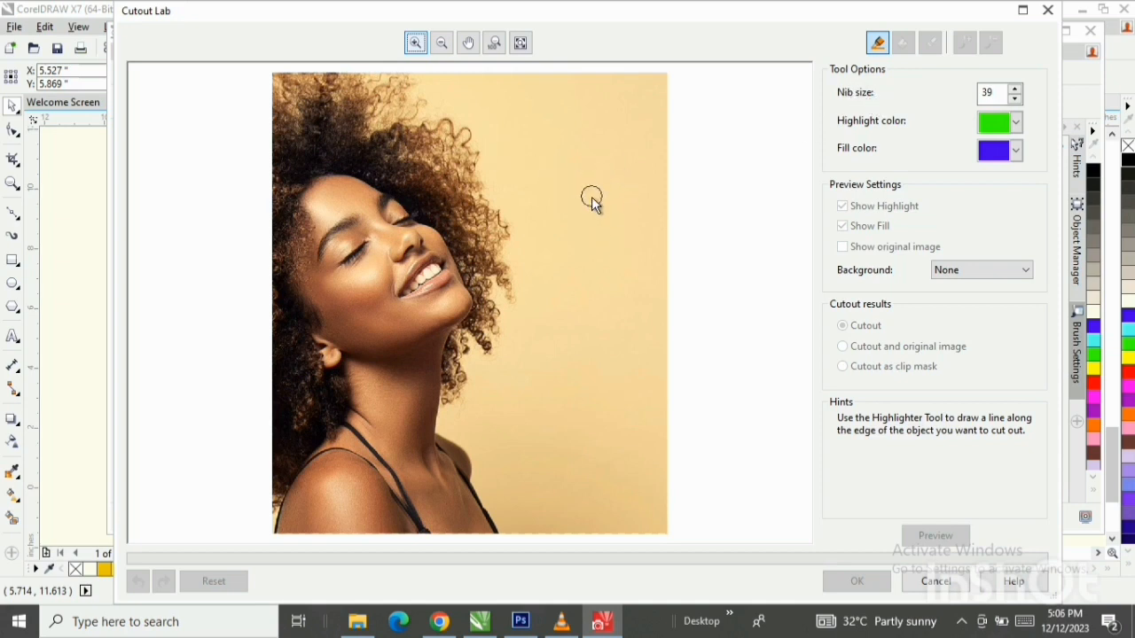
# Set the Cutout Lab highlighter's nib size to 45.
pyautogui.click(1016, 88)
pyautogui.click(1016, 88)
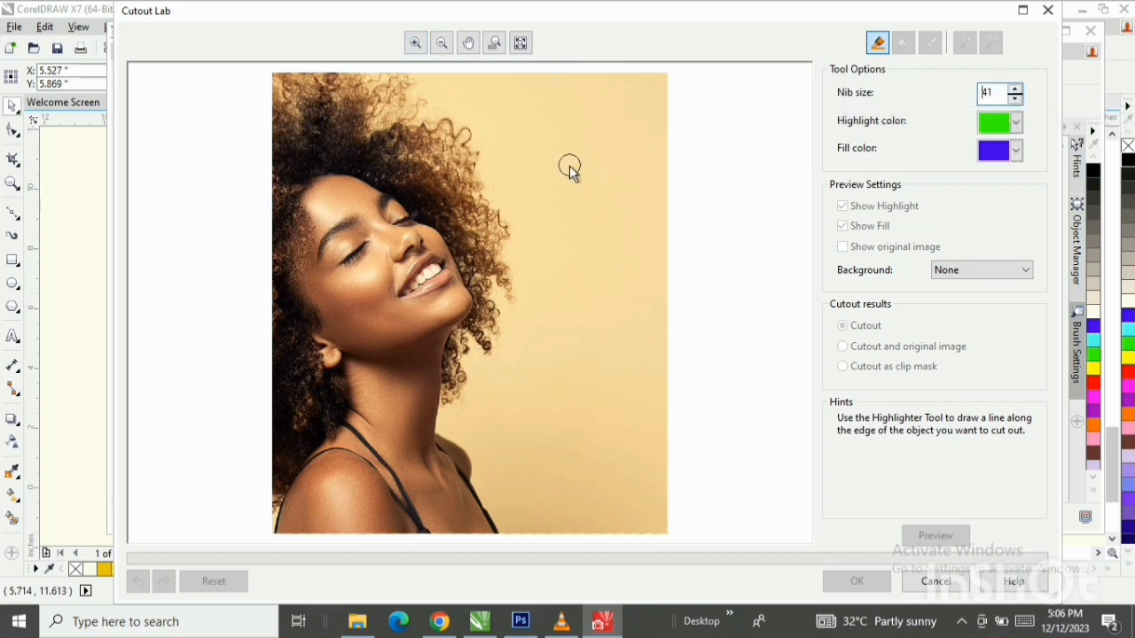
pyautogui.click(1016, 99)
pyautogui.click(1015, 90)
pyautogui.click(1016, 90)
pyautogui.click(1015, 90)
pyautogui.click(1014, 90)
pyautogui.click(1015, 90)
# Highlight the woman's complete outline, tracing around the curly hair, along the image border and up the shoulder and neck.
pyautogui.moveTo(445, 405)
pyautogui.mouseDown()
pyautogui.moveTo(470, 391)
pyautogui.moveTo(490, 331)
pyautogui.mouseUp()
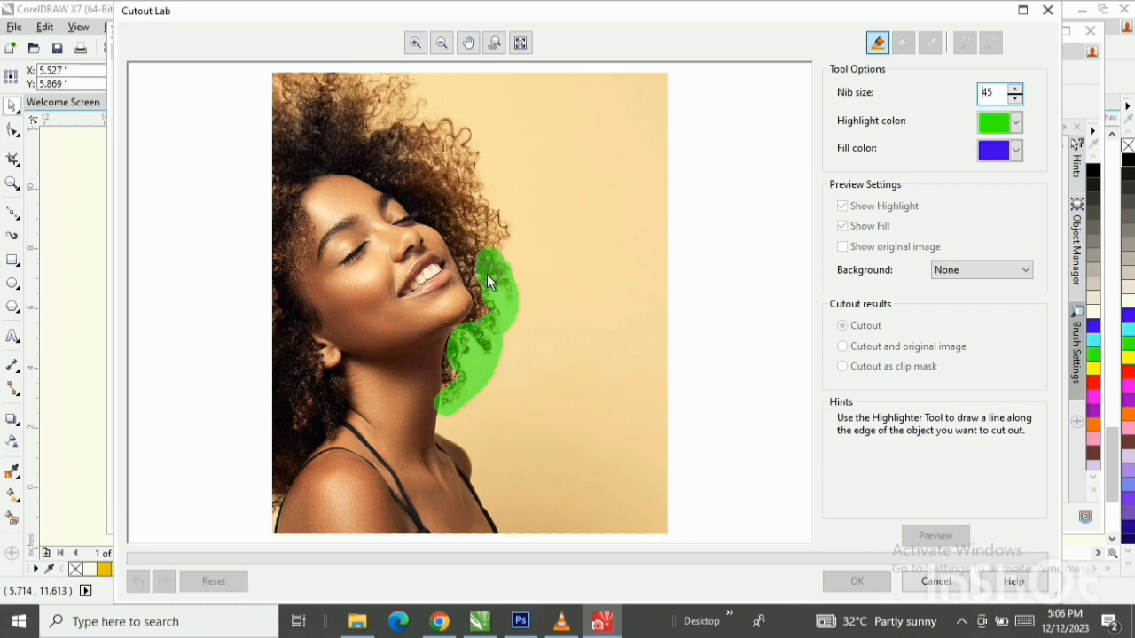
pyautogui.moveTo(487, 274); pyautogui.dragTo(491, 195)
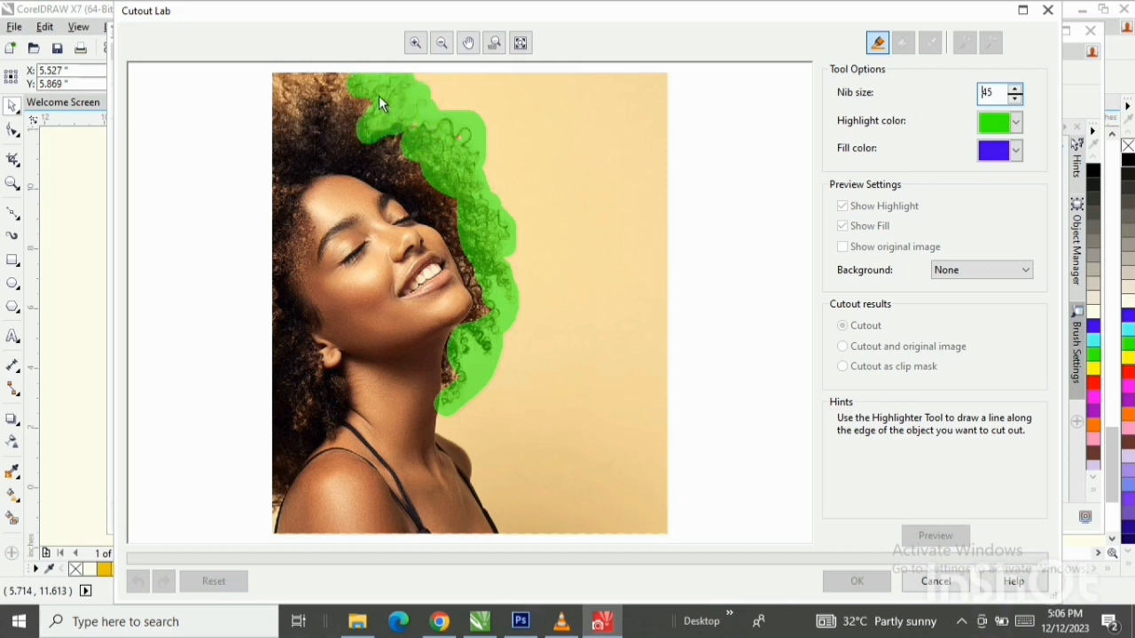
pyautogui.moveTo(378, 95)
pyautogui.mouseDown()
pyautogui.moveTo(318, 97)
pyautogui.moveTo(363, 102)
pyautogui.moveTo(285, 85)
pyautogui.moveTo(280, 109)
pyautogui.moveTo(312, 109)
pyautogui.moveTo(297, 99)
pyautogui.moveTo(279, 116)
pyautogui.moveTo(258, 443)
pyautogui.moveTo(268, 540)
pyautogui.mouseUp()
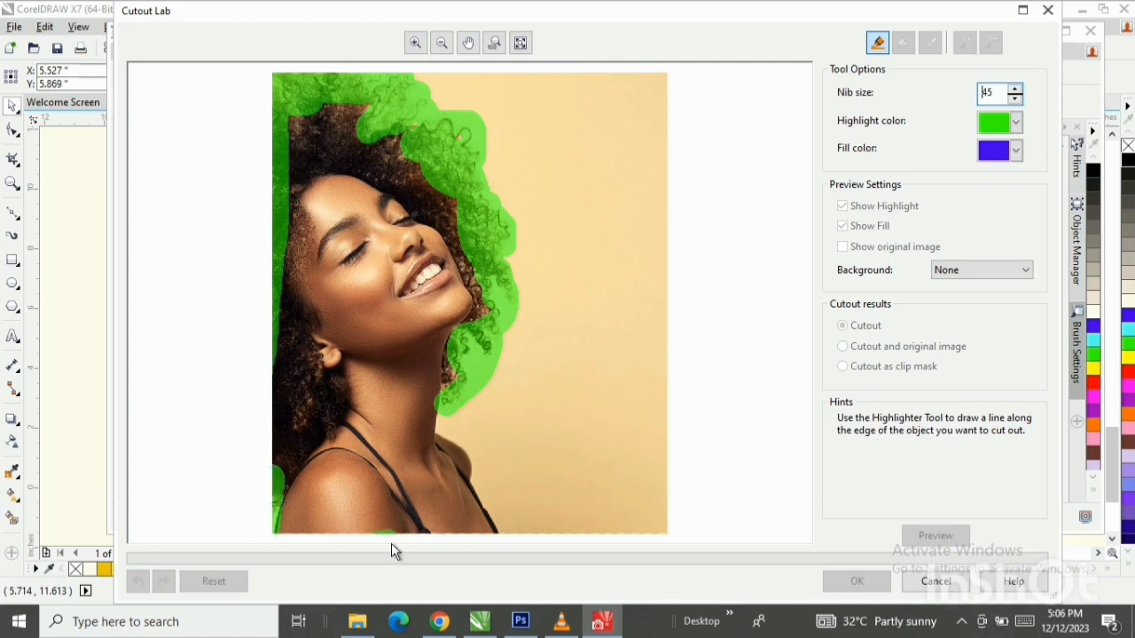
pyautogui.moveTo(395, 551)
pyautogui.mouseDown()
pyautogui.moveTo(507, 546)
pyautogui.moveTo(495, 488)
pyautogui.moveTo(499, 512)
pyautogui.moveTo(473, 474)
pyautogui.mouseUp()
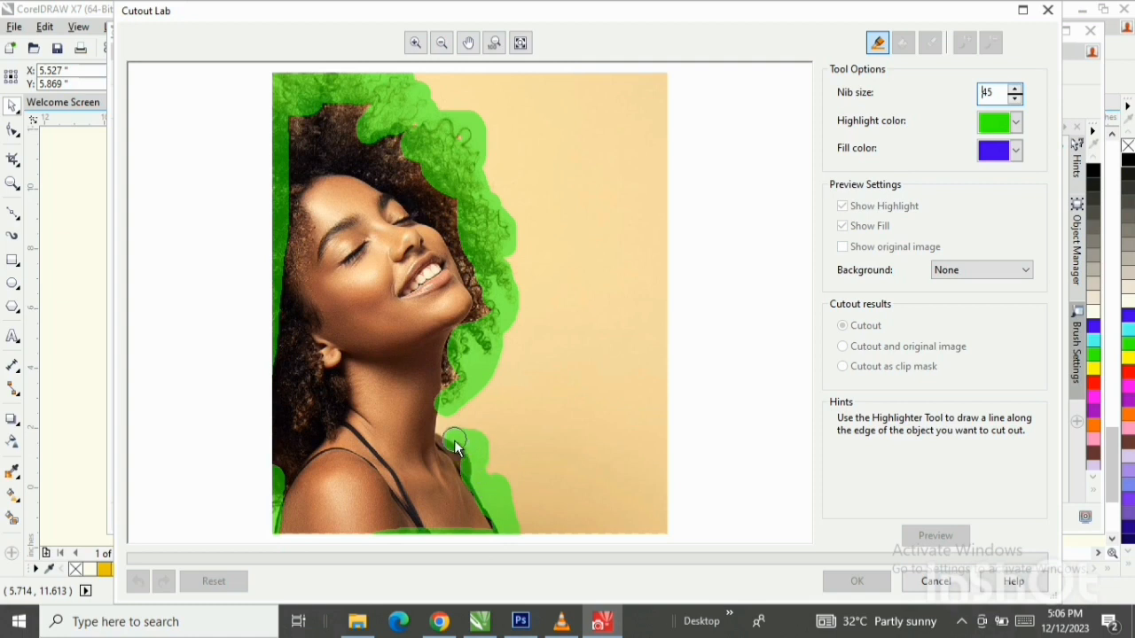
pyautogui.moveTo(442, 432); pyautogui.dragTo(443, 432)
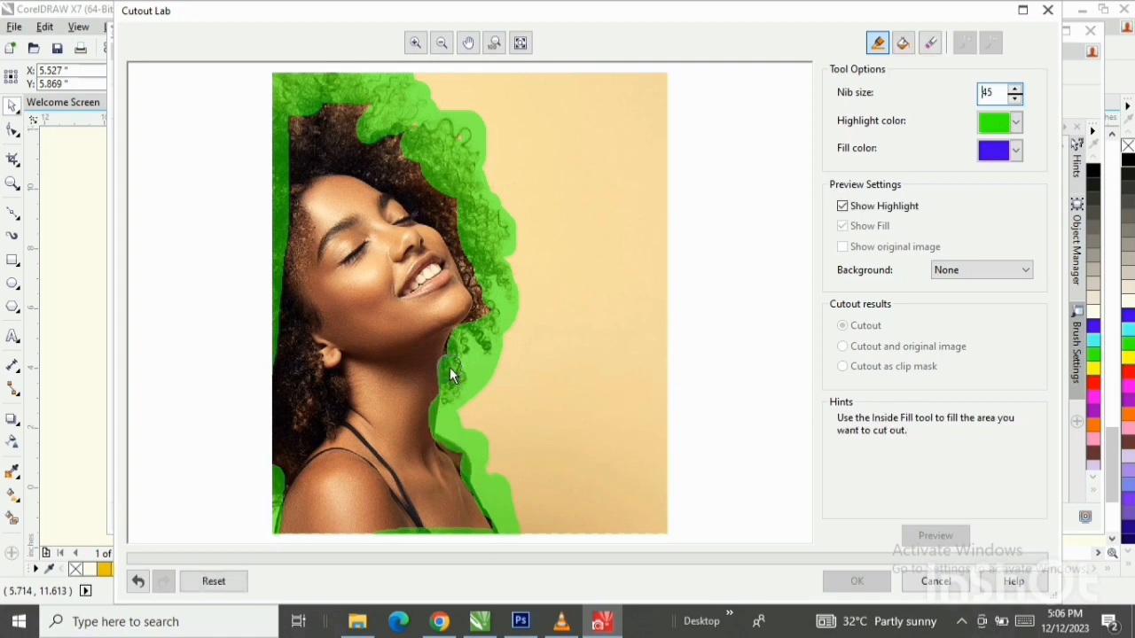
# Fill the area inside the highlighted outline with the Inside Fill tool and preview the cutout.
pyautogui.click(903, 44)
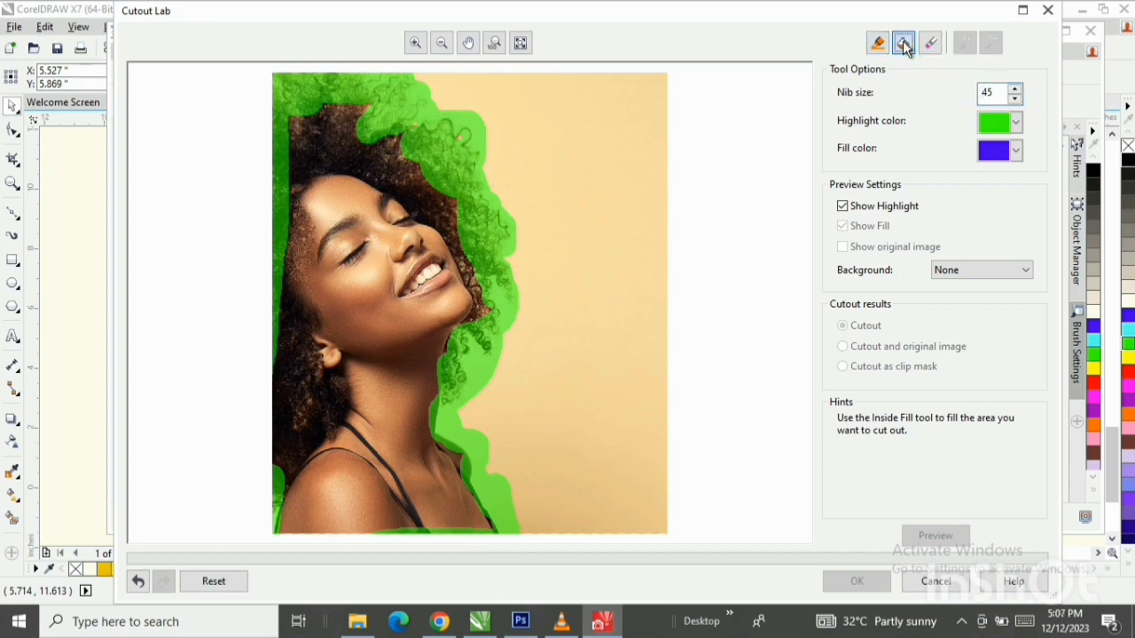
pyautogui.click(392, 299)
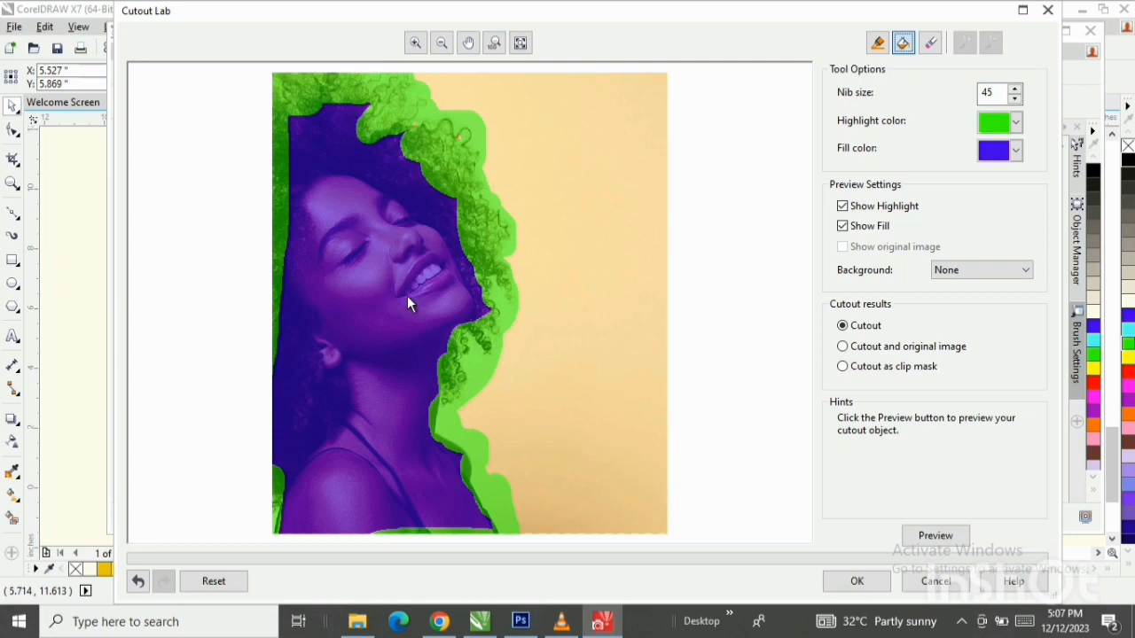
pyautogui.click(954, 537)
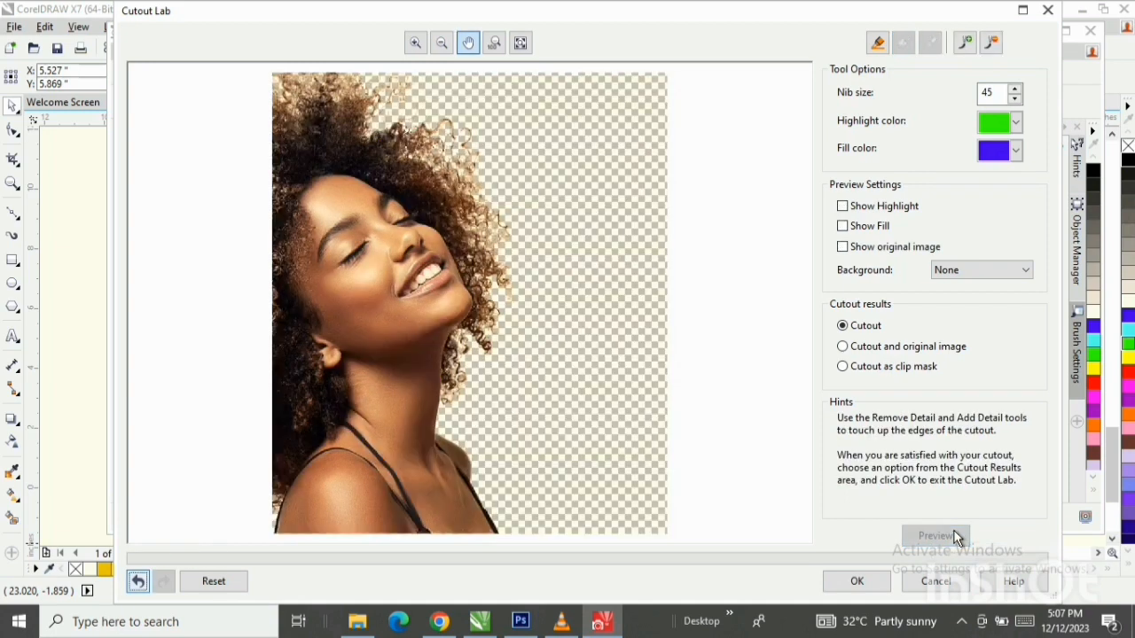
# Accept the cutout and close PHOTO-PAINT, saving the changes back to the bitmap in CorelDRAW.
pyautogui.click(854, 582)
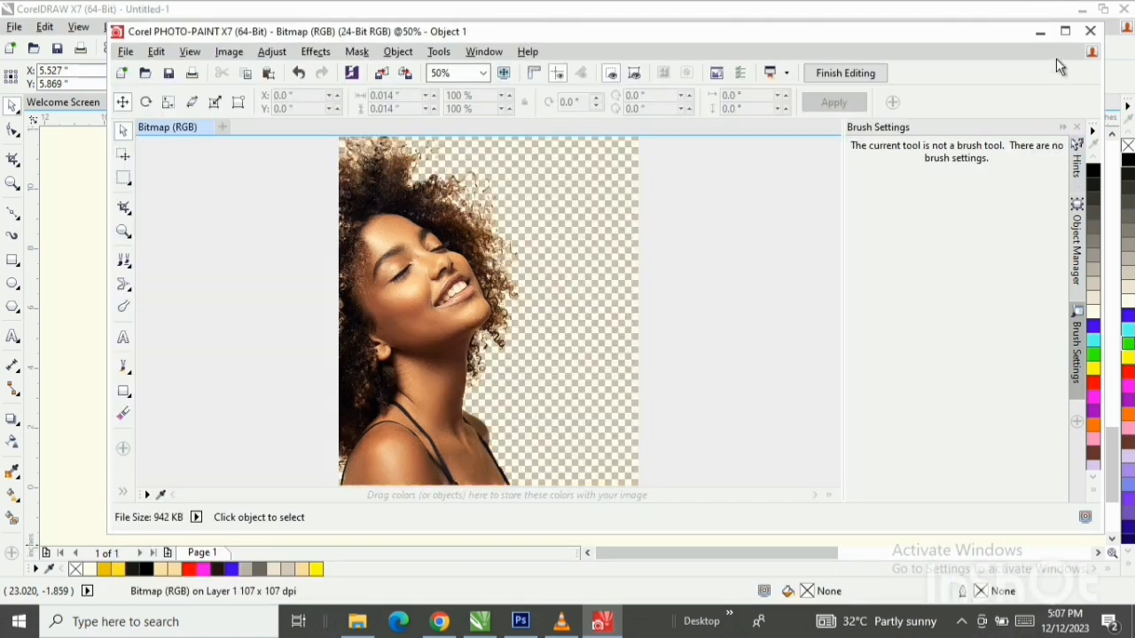
pyautogui.click(1091, 32)
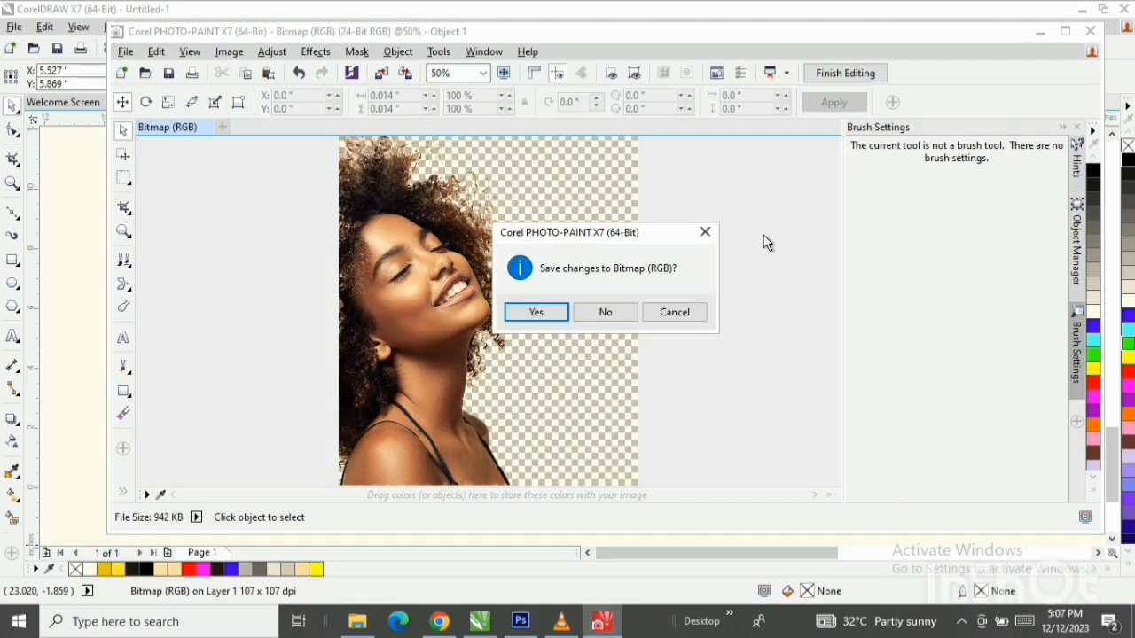
pyautogui.click(535, 313)
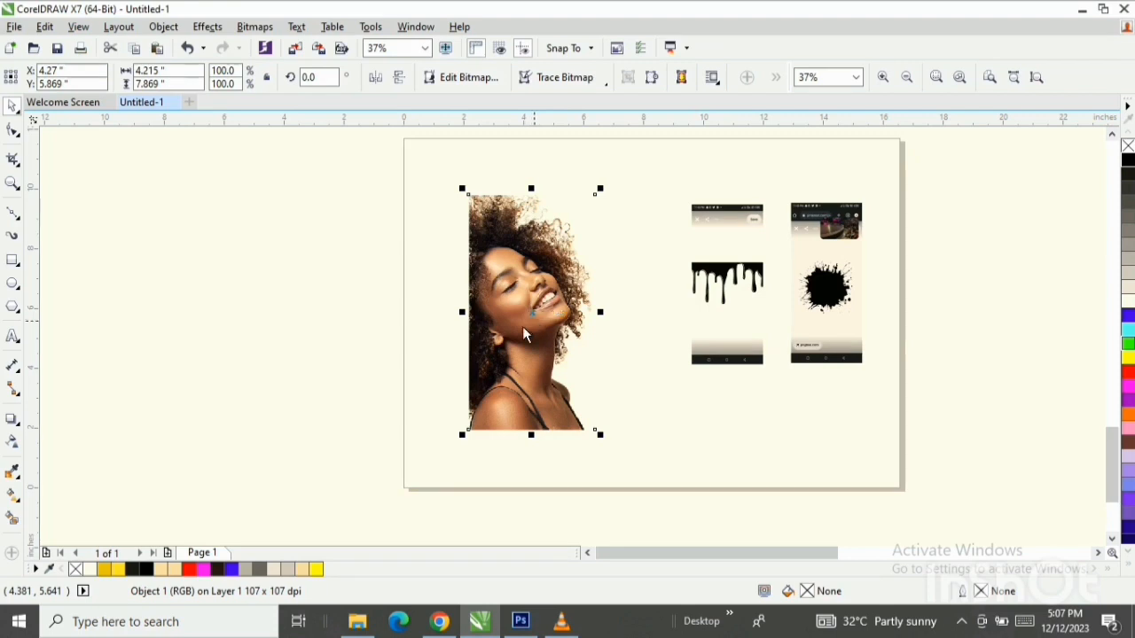
# Move the black drip screenshot closer to the cut-out portrait.
pyautogui.moveTo(750, 271); pyautogui.dragTo(707, 294)
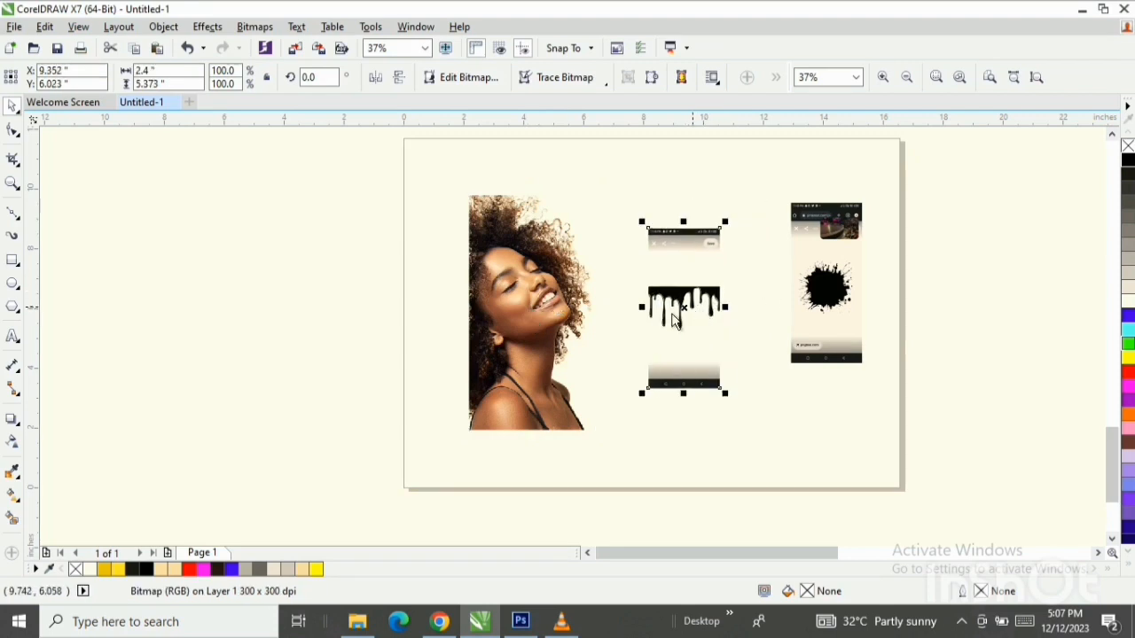
pyautogui.scroll(2, 612, 325)
pyautogui.scroll(-2, 988, 277)
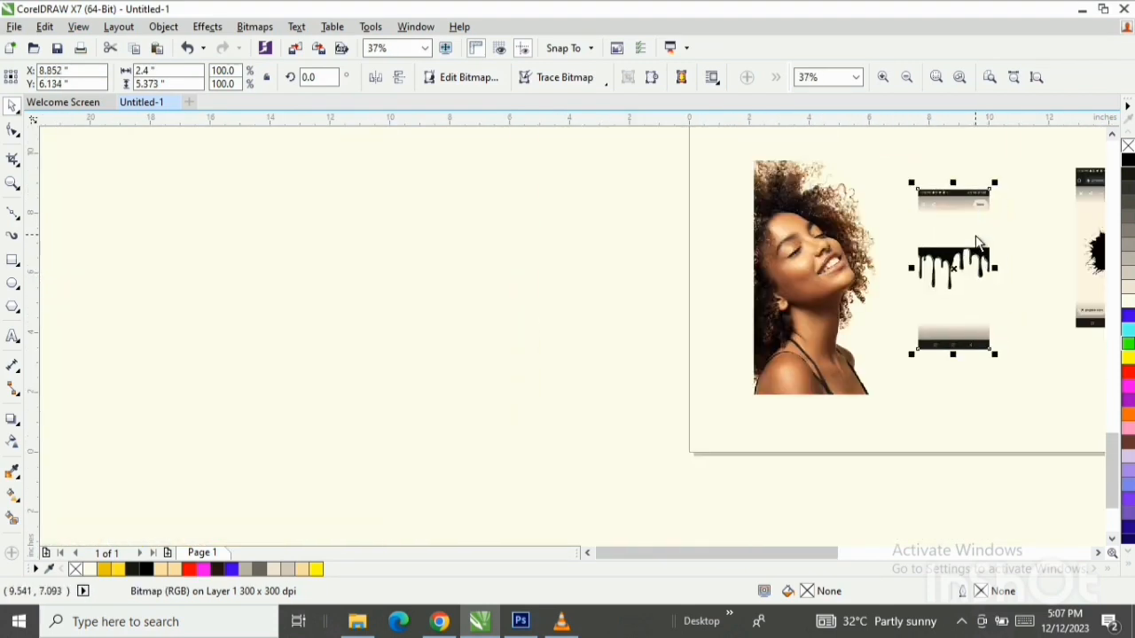
pyautogui.scroll(1, 983, 248)
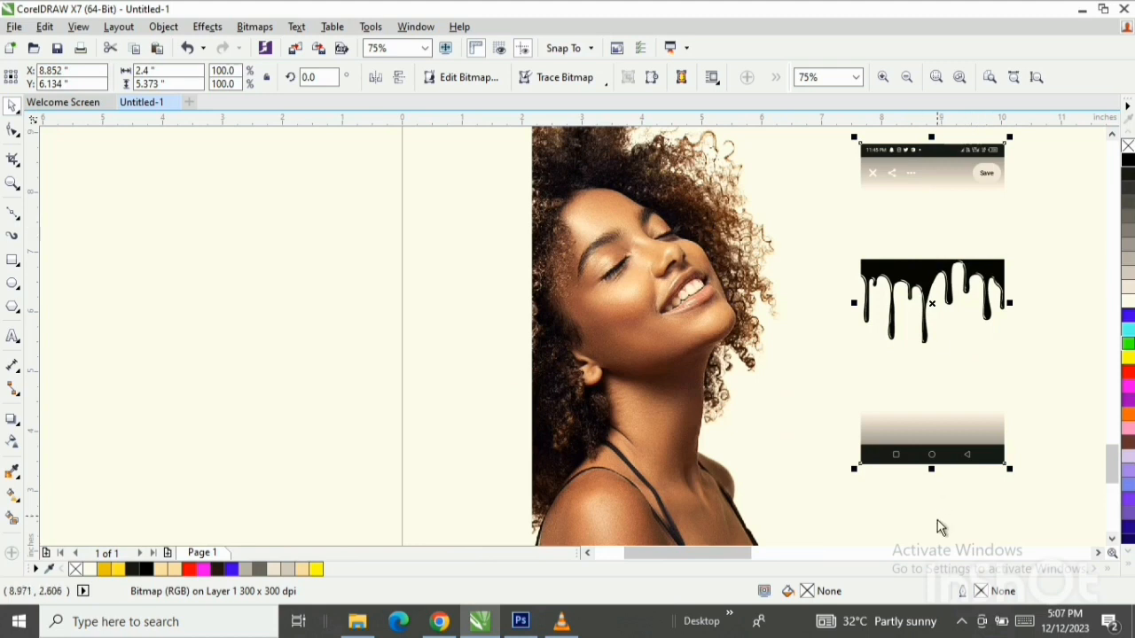
# Crop the drip screenshot with the Shape tool by lowering its upper edge to the top of the black drip artwork.
pyautogui.click(1098, 552)
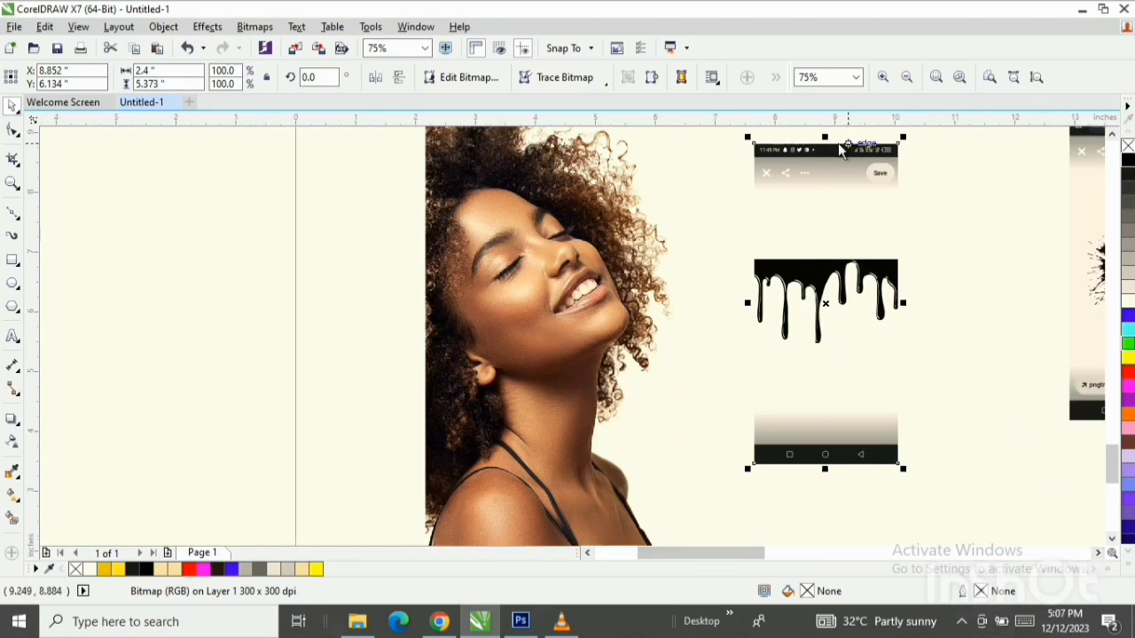
pyautogui.click(12, 132)
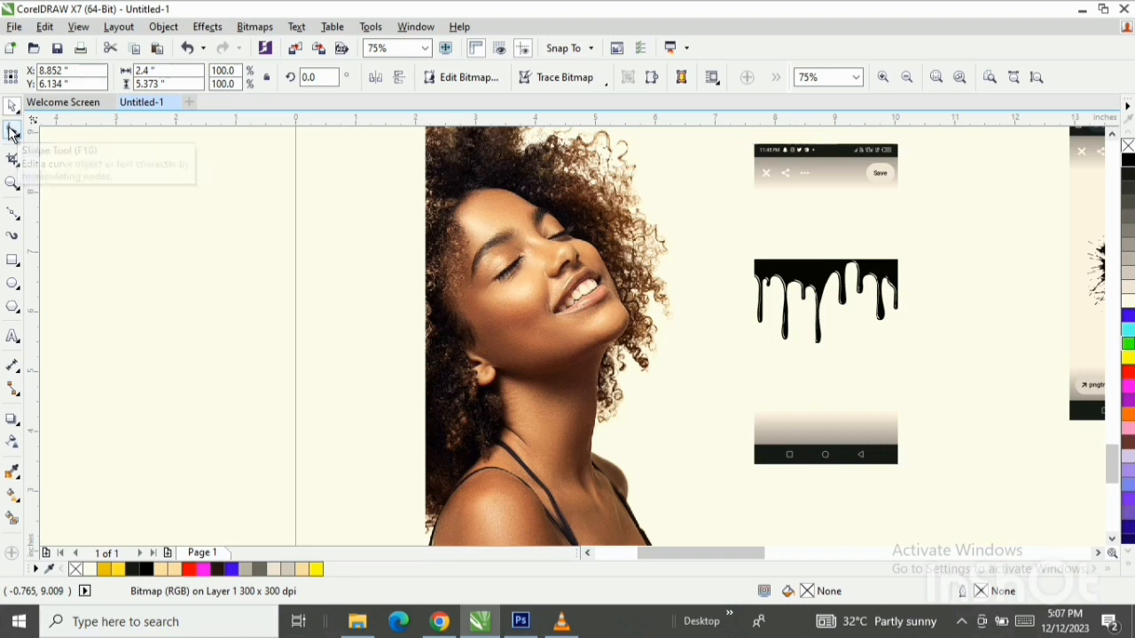
pyautogui.scroll(1, 818, 186)
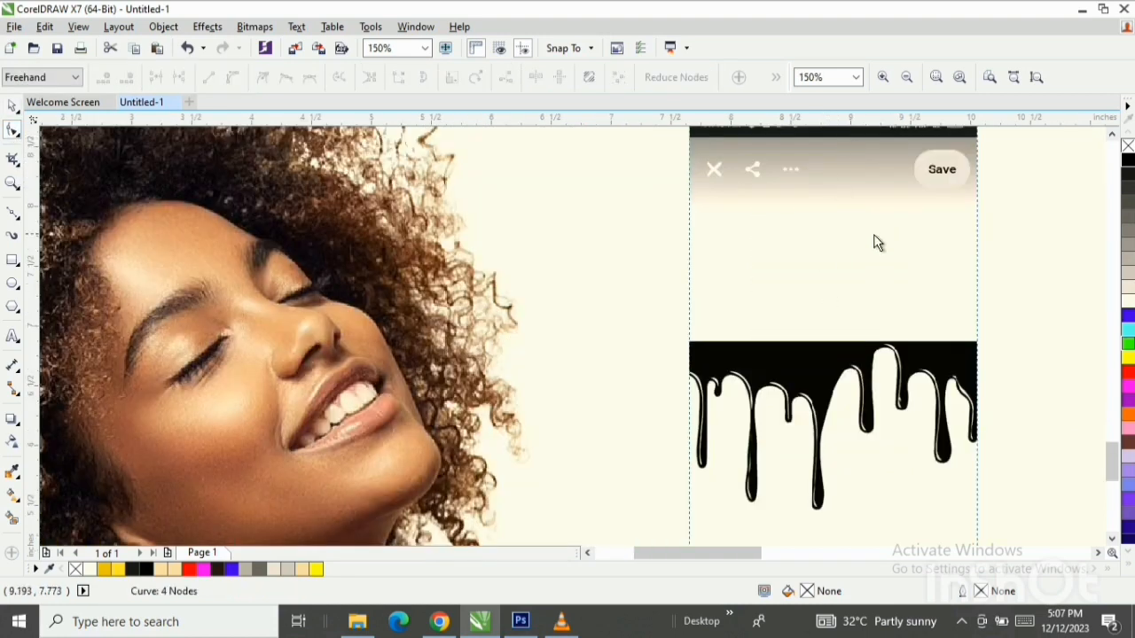
pyautogui.scroll(-1, 874, 159)
pyautogui.scroll(1, 723, 232)
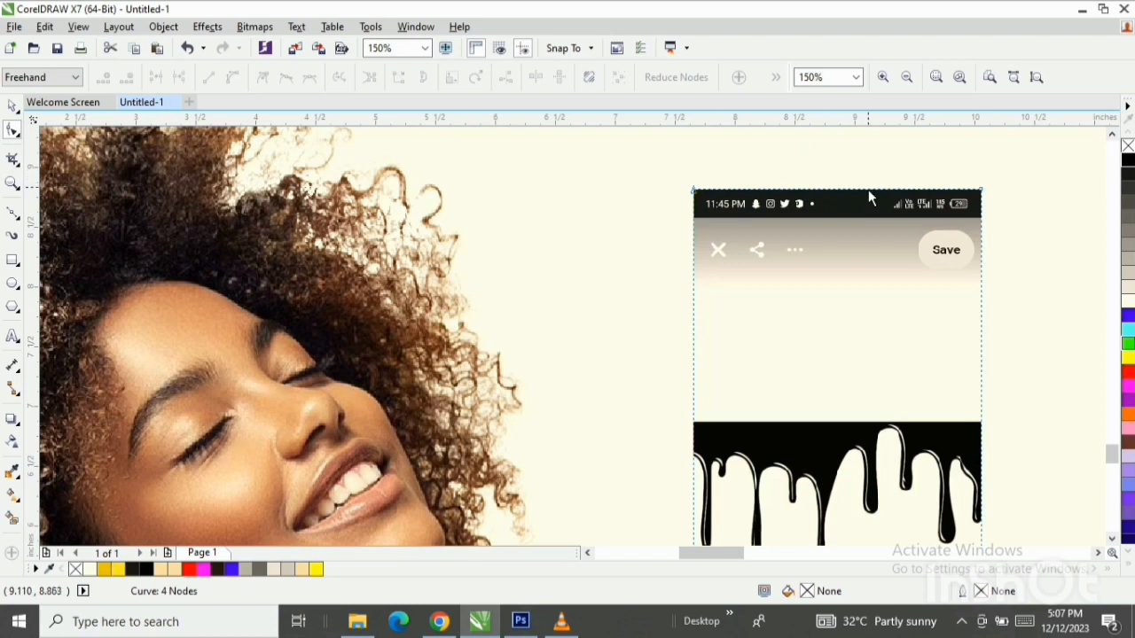
pyautogui.moveTo(869, 191); pyautogui.dragTo(870, 424)
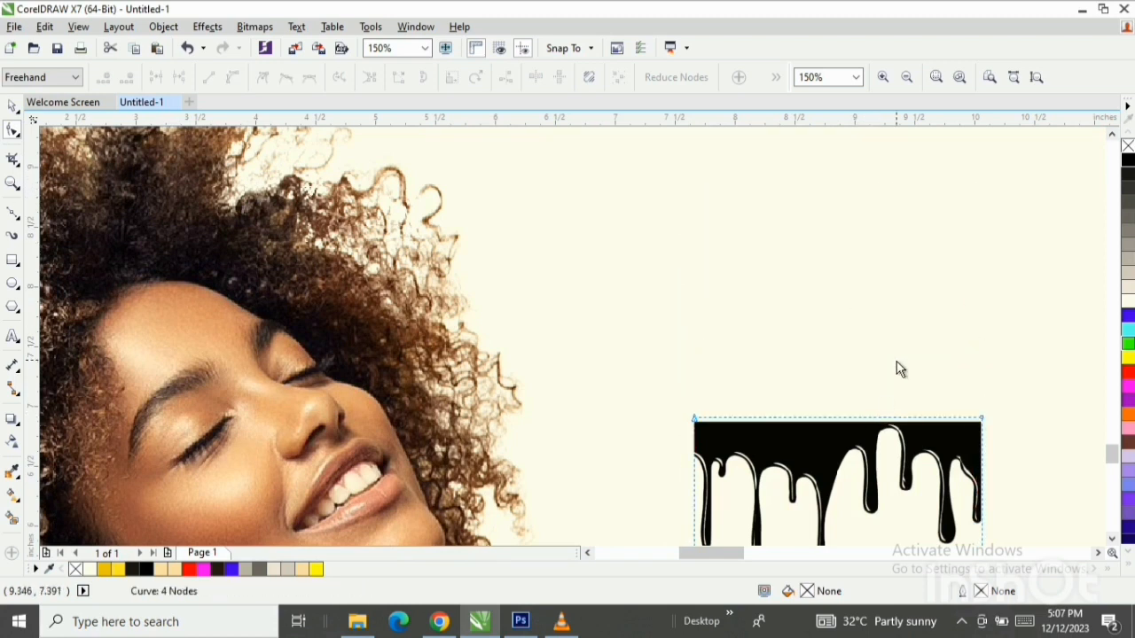
# Crop the drip screenshot's lower part by raising its bottom edge to just below the longest drip.
pyautogui.scroll(-1, 896, 367)
pyautogui.moveTo(1114, 447); pyautogui.dragTo(1110, 457)
pyautogui.scroll(1, 899, 506)
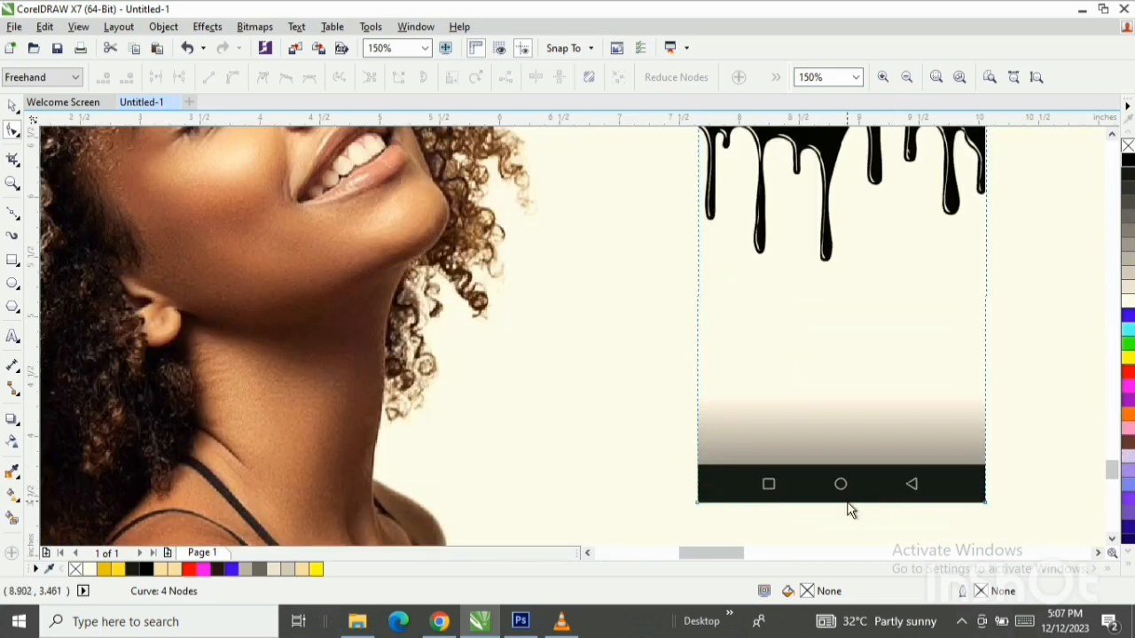
pyautogui.moveTo(847, 503); pyautogui.dragTo(850, 258)
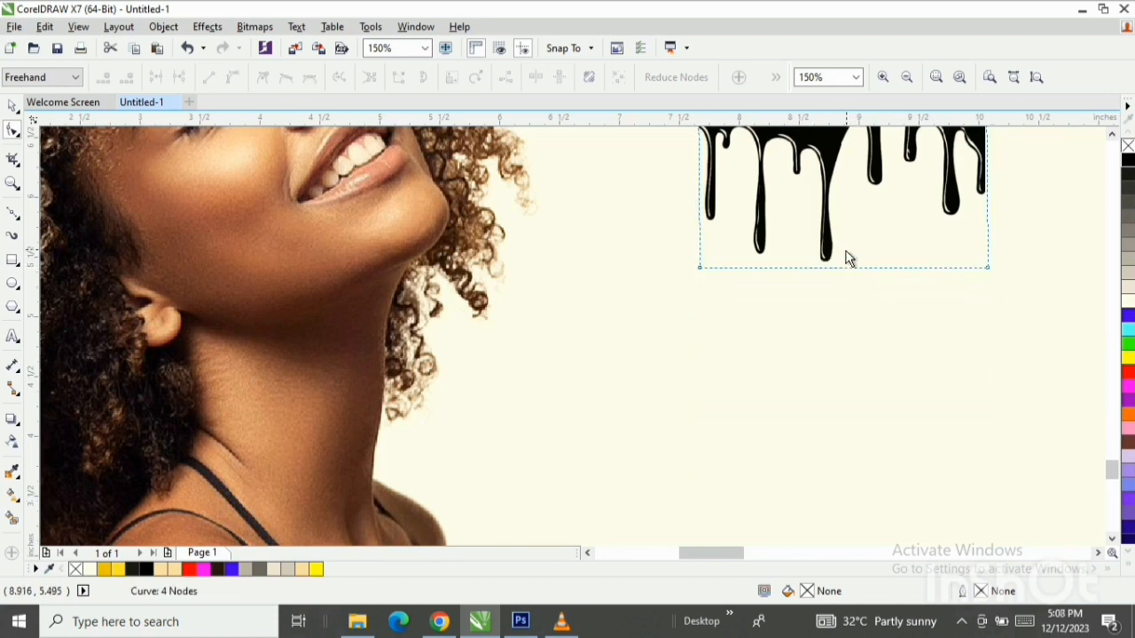
pyautogui.scroll(-1, 846, 258)
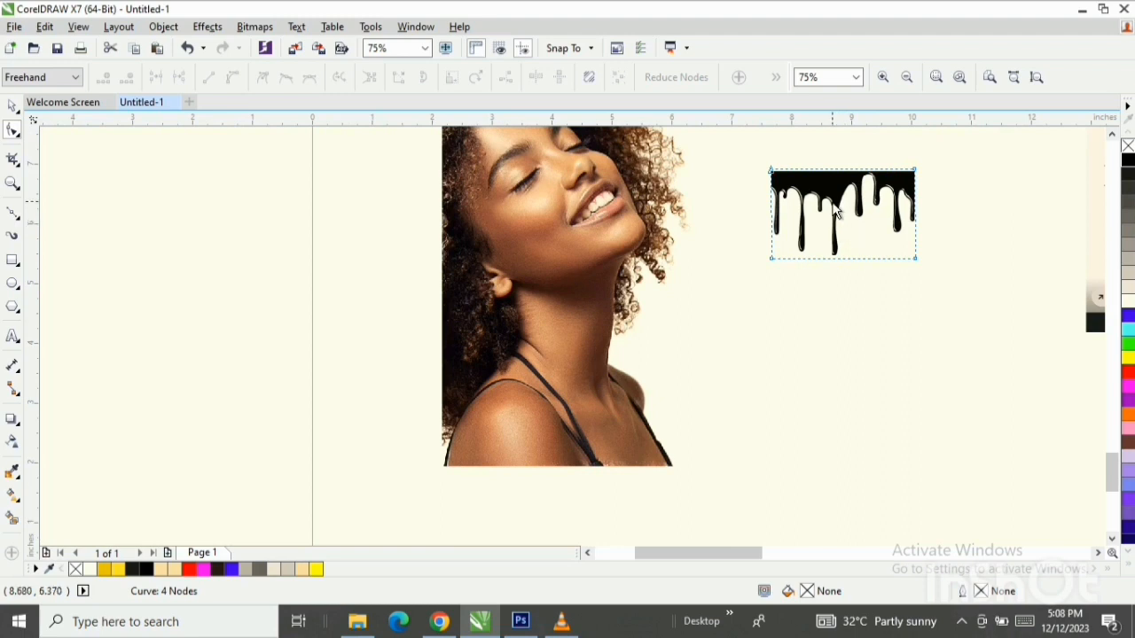
# Move the cropped drip image slightly down and to the left, keeping it beside the portrait.
pyautogui.click(13, 105)
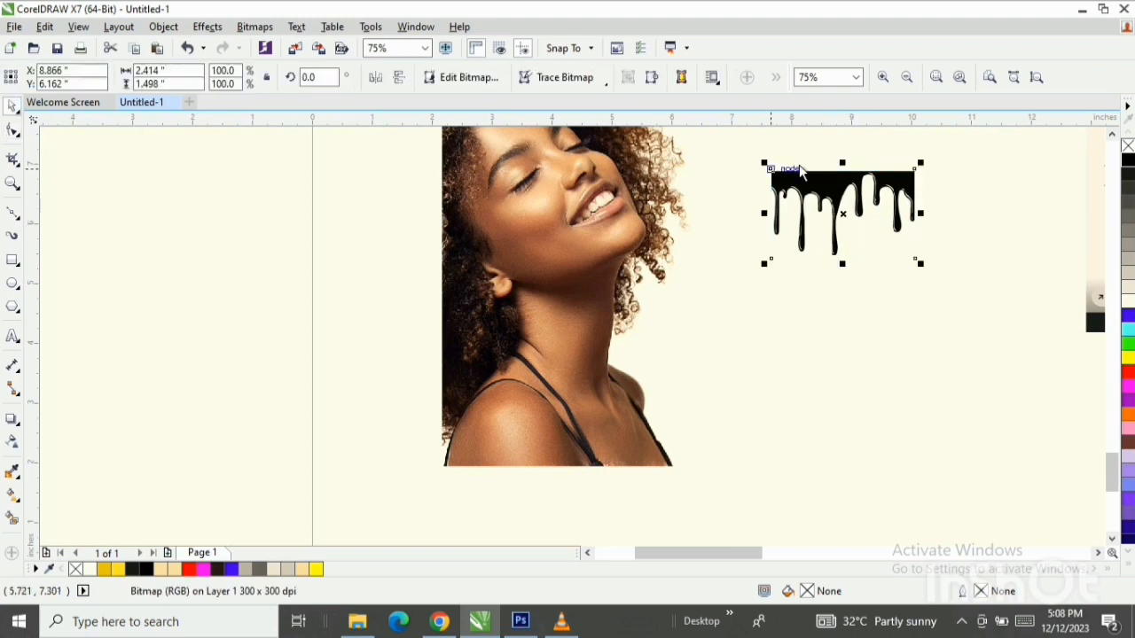
pyautogui.click(264, 27)
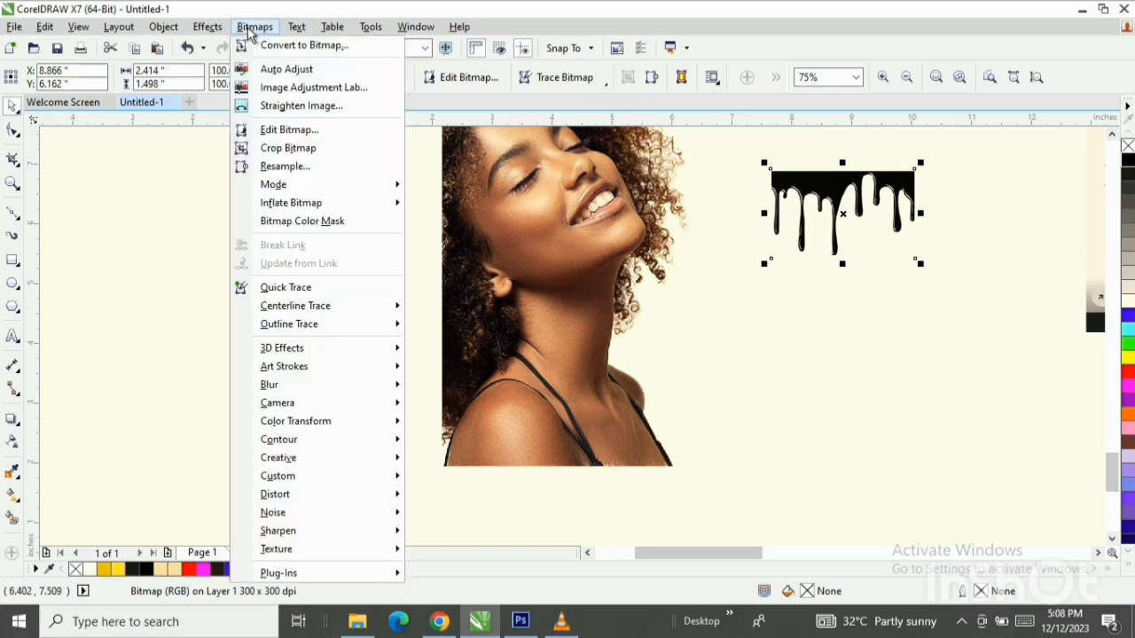
pyautogui.click(297, 26)
pyautogui.click(332, 26)
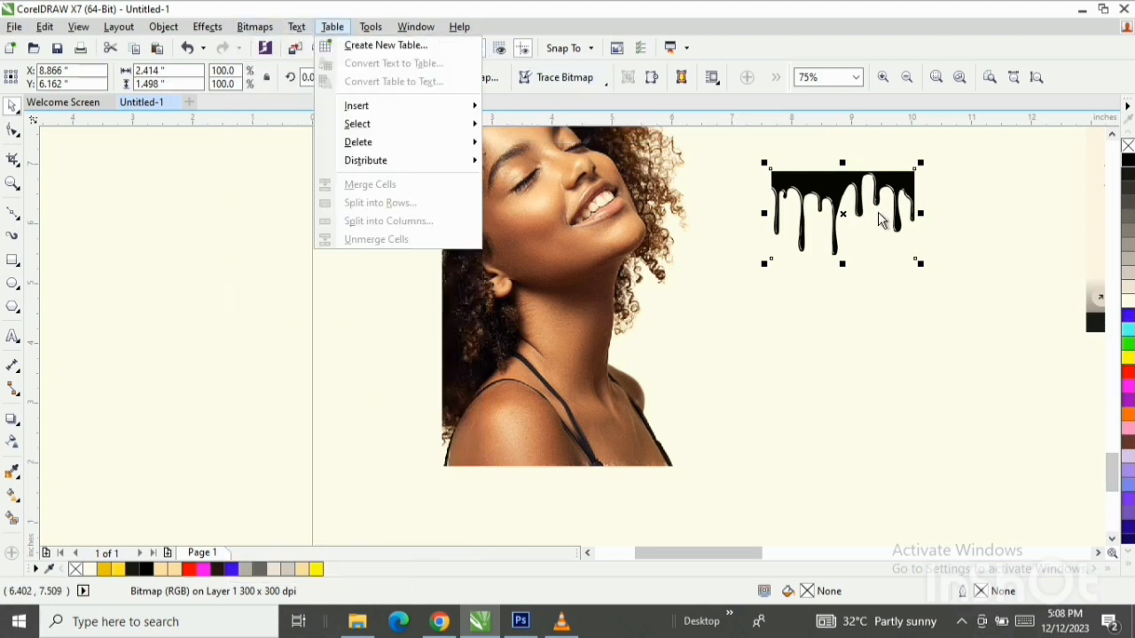
pyautogui.click(879, 218)
pyautogui.scroll(2, 849, 238)
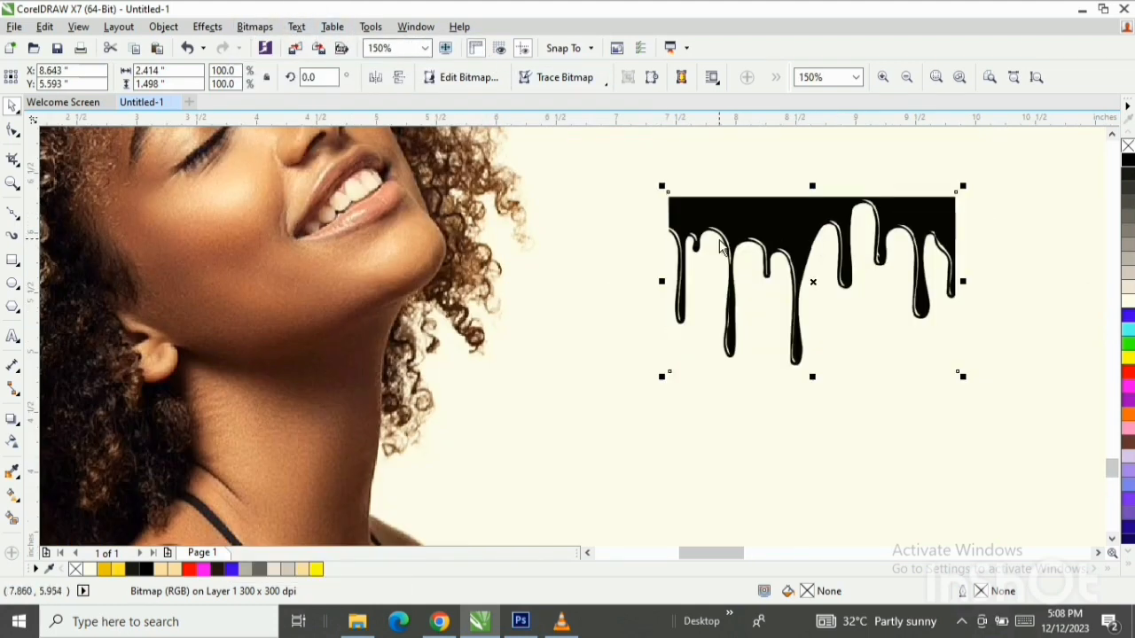
# Convert the drip image to a 300 dpi Grayscale (8-bit) bitmap with anti-aliasing and a transparent background.
pyautogui.click(262, 32)
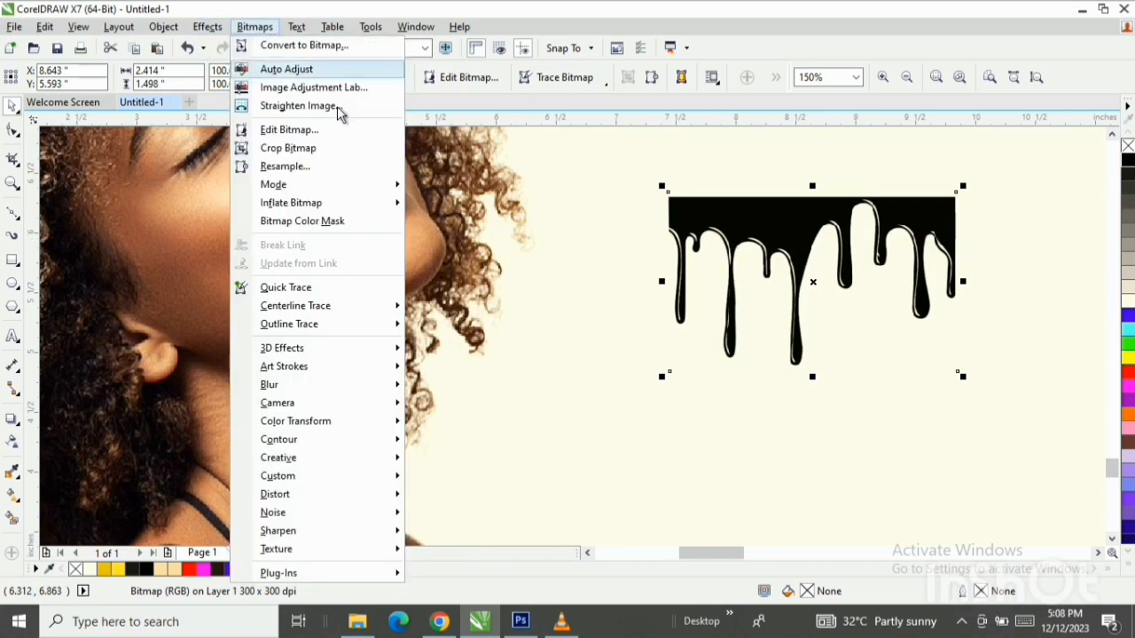
pyautogui.click(304, 44)
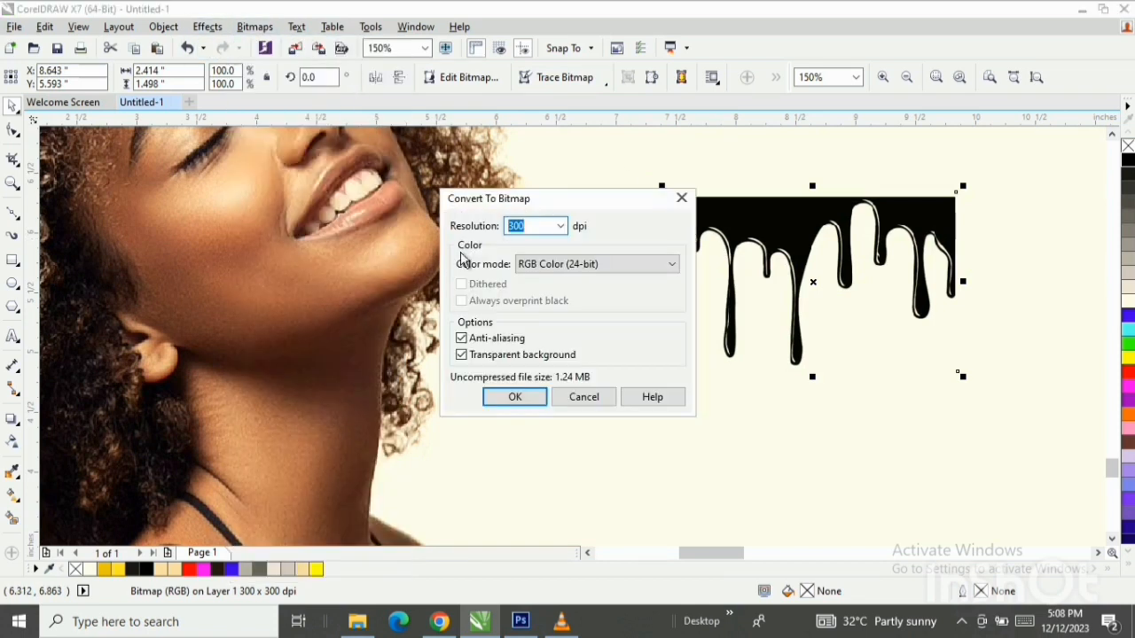
pyautogui.click(672, 265)
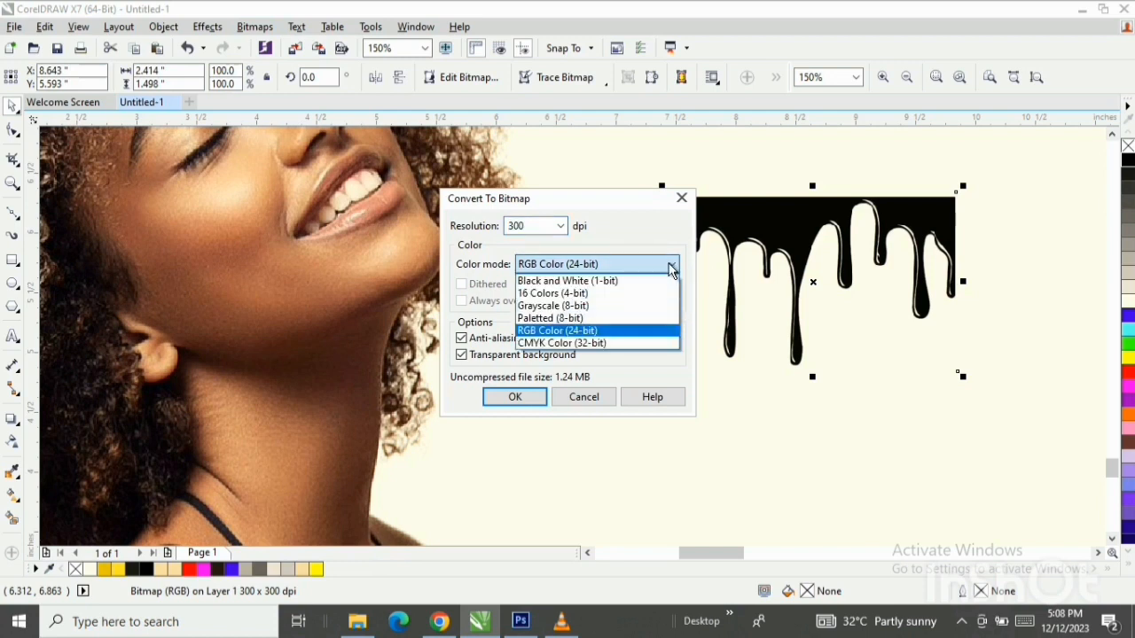
pyautogui.click(590, 306)
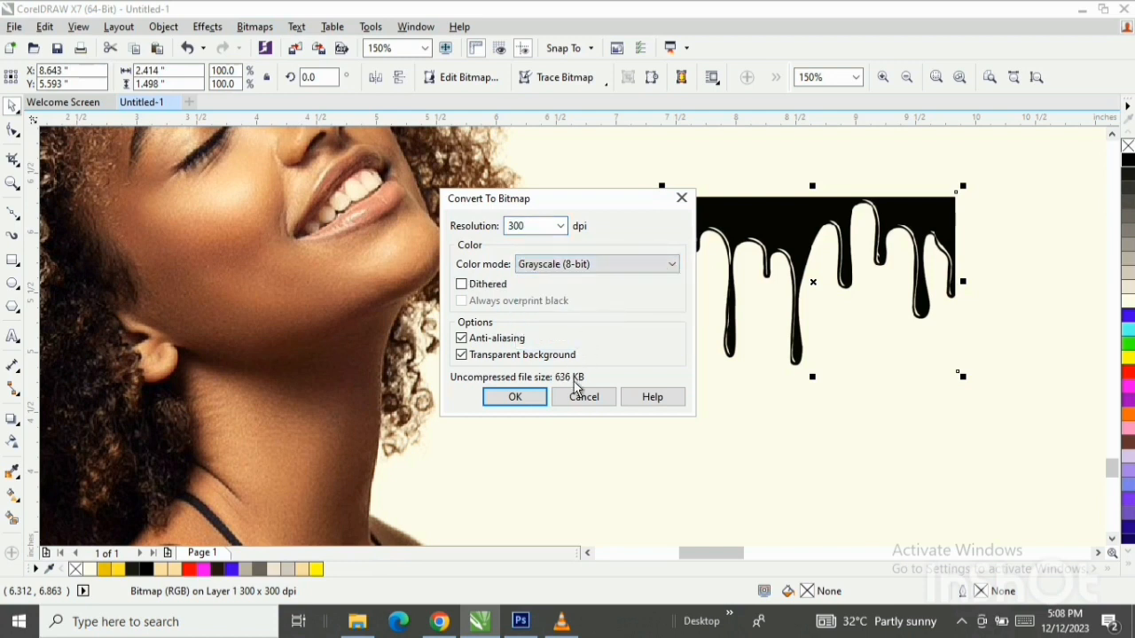
pyautogui.click(533, 402)
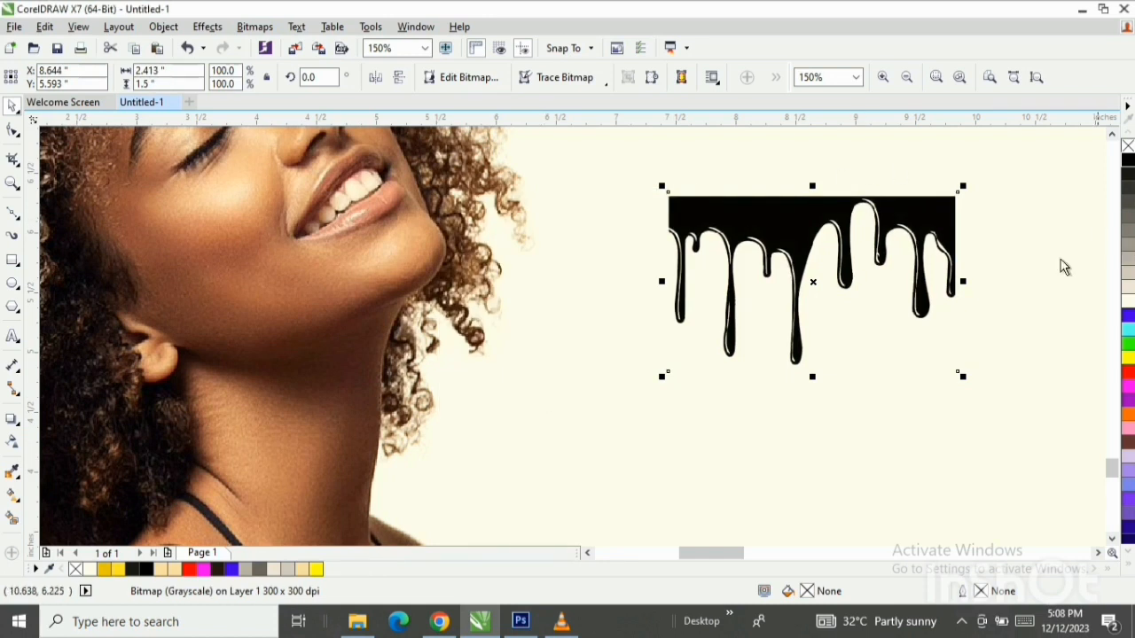
# Quick Trace the grayscale drip bitmap and ungroup the traced objects.
pyautogui.rightClick(768, 226)
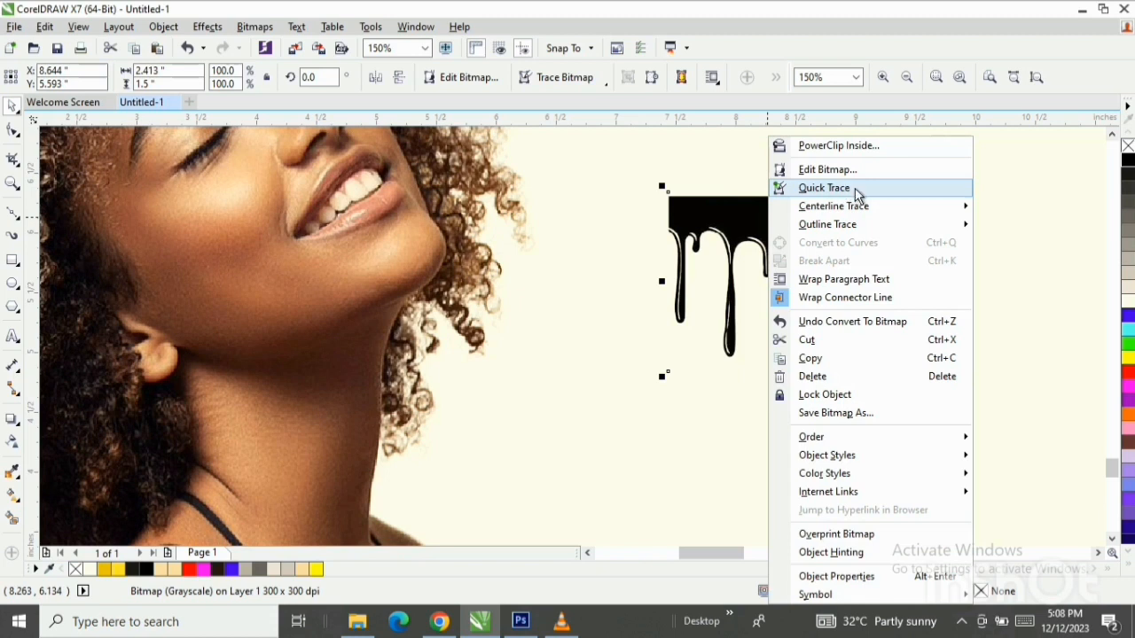
pyautogui.click(896, 191)
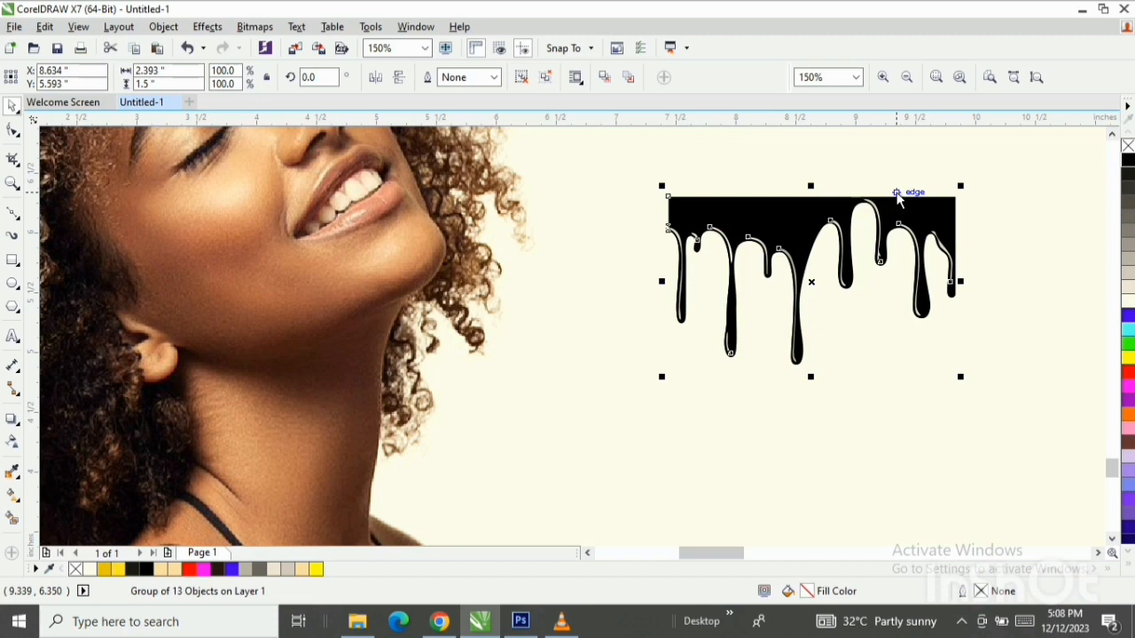
pyautogui.scroll(3, 843, 217)
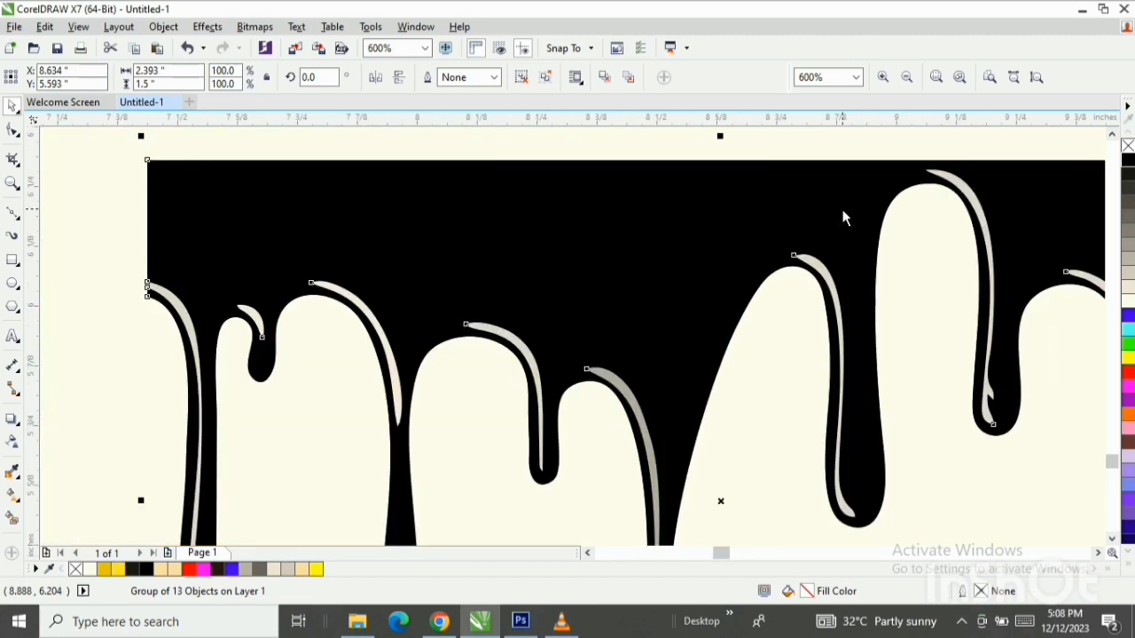
pyautogui.scroll(-2, 843, 218)
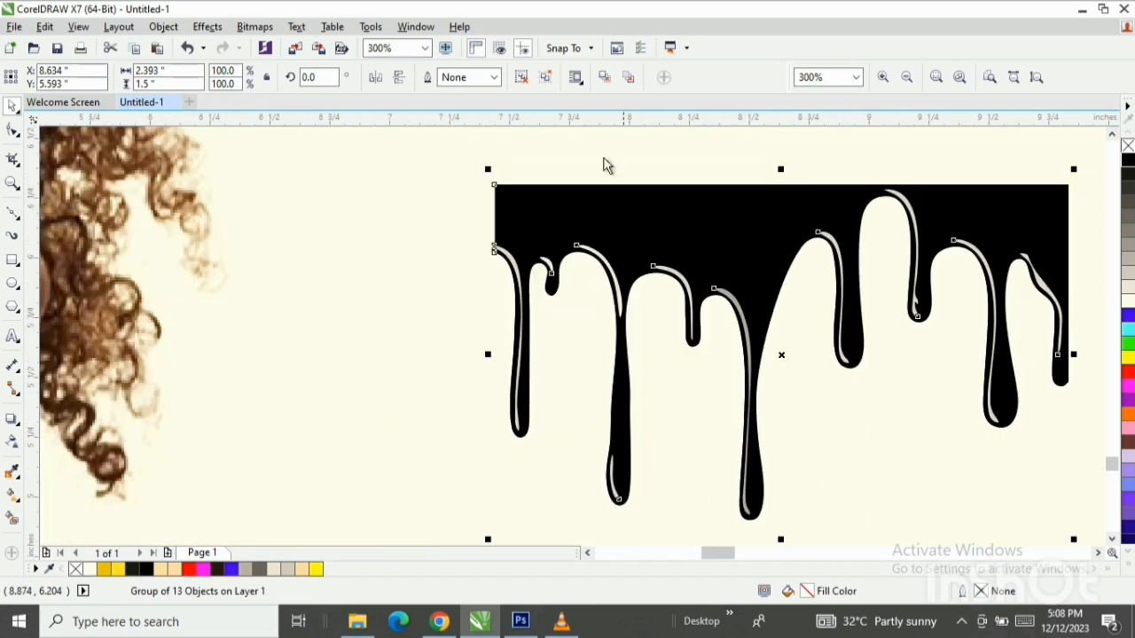
pyautogui.click(523, 78)
pyautogui.click(405, 240)
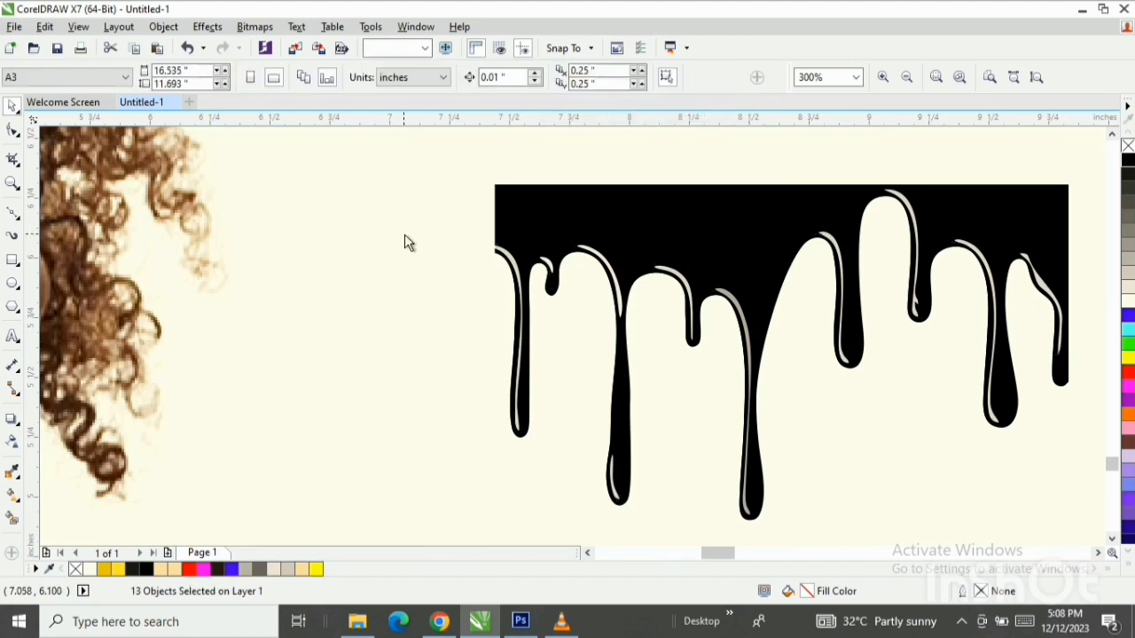
# Delete the light highlight curves from the traced drips, from the second drip through the one at the far right.
pyautogui.click(574, 243)
pyautogui.click(418, 270)
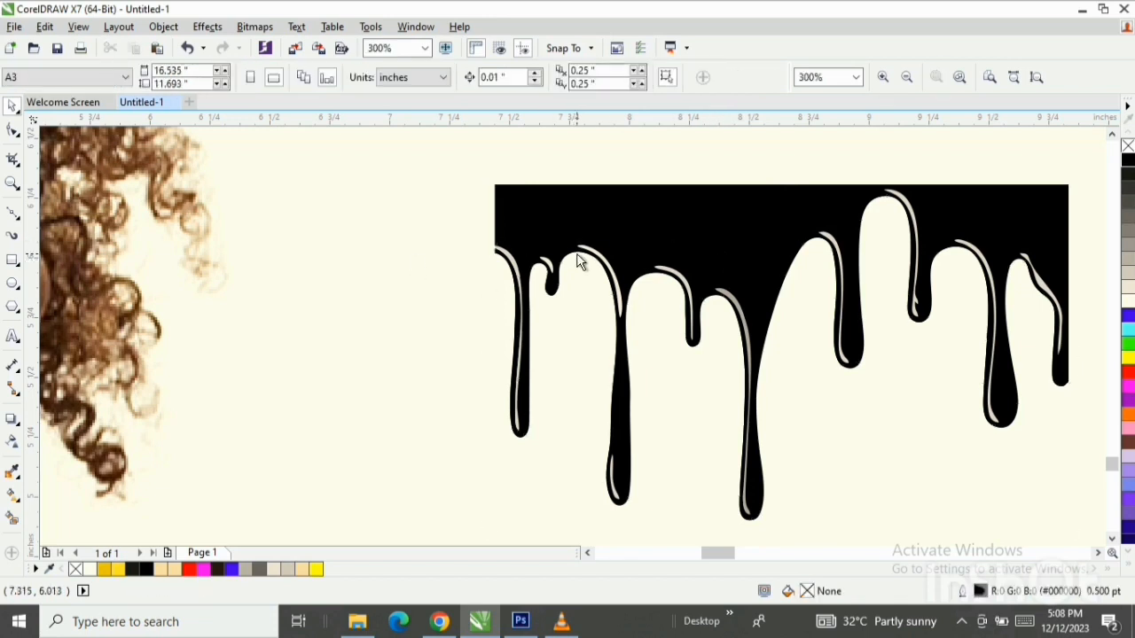
pyautogui.click(595, 254)
pyautogui.click(593, 264)
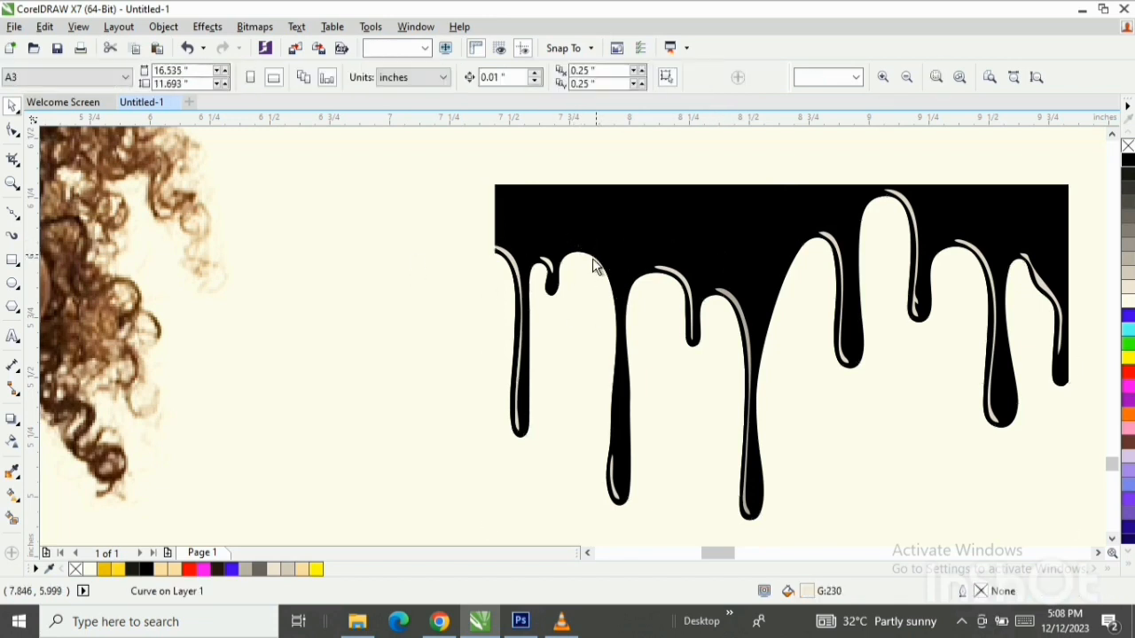
pyautogui.moveTo(429, 187); pyautogui.dragTo(948, 546)
pyautogui.click(947, 544)
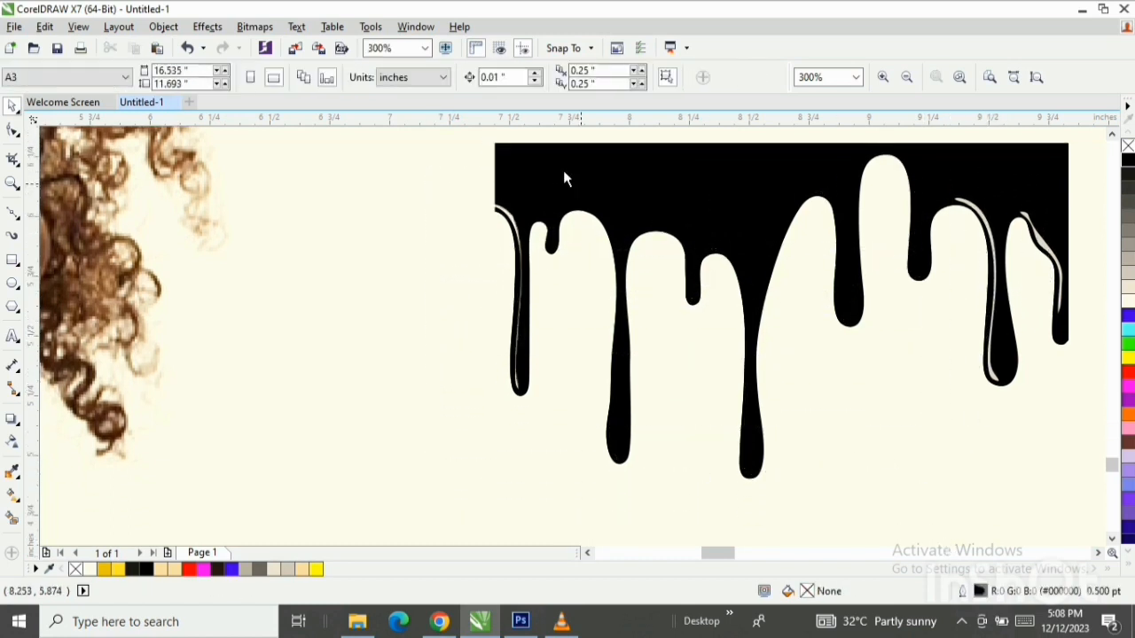
pyautogui.click(975, 211)
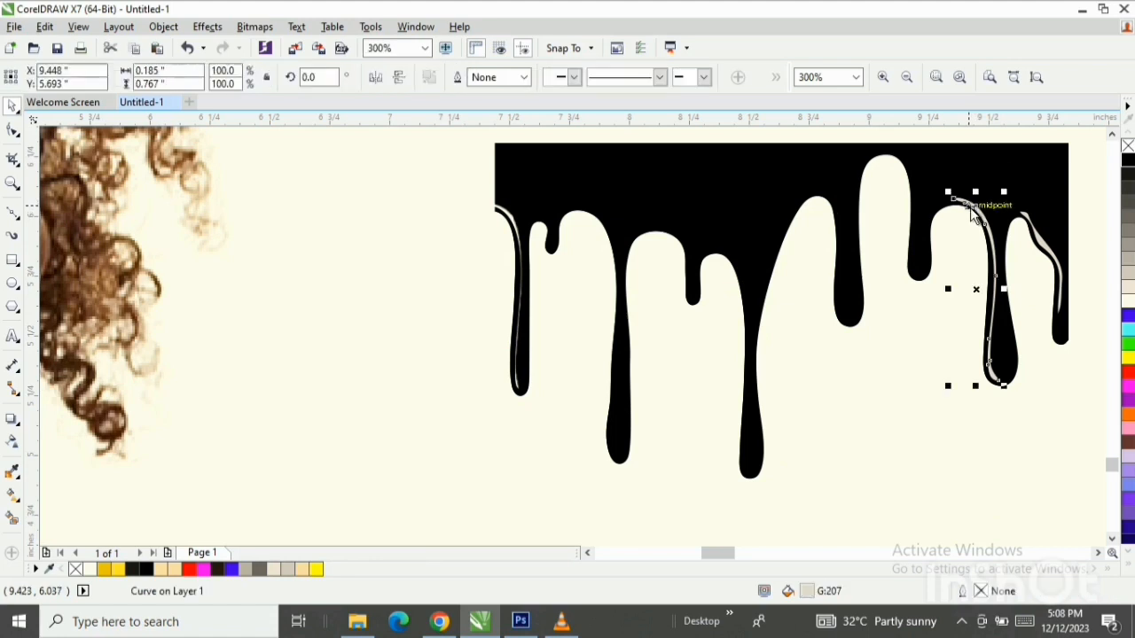
pyautogui.press('Delete')
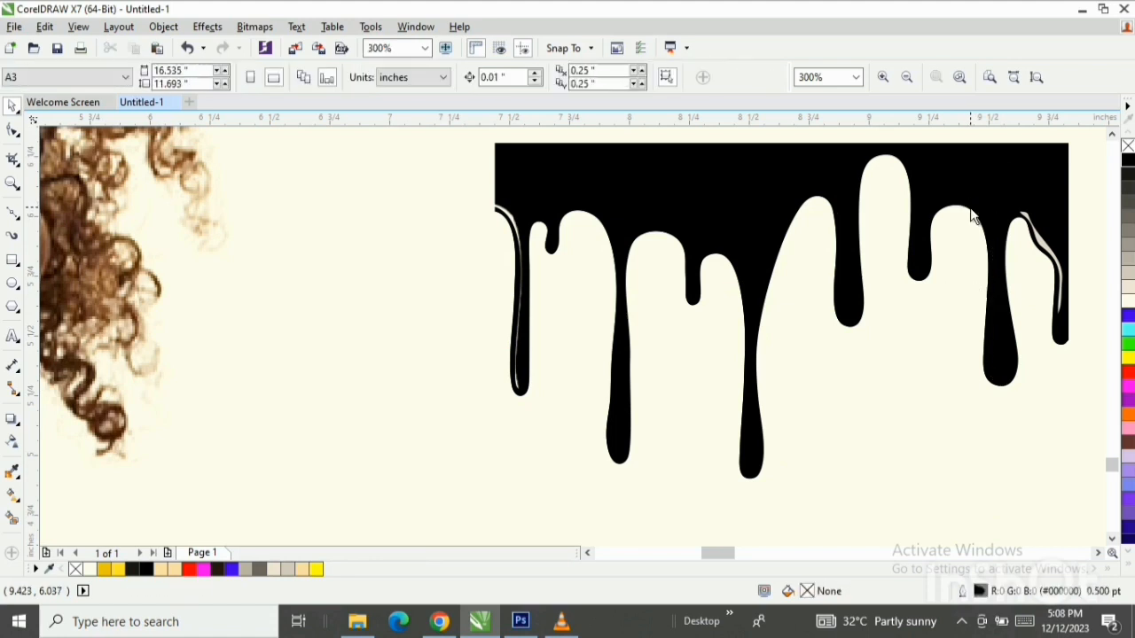
pyautogui.click(1048, 255)
pyautogui.press('Delete')
# Separate the traced drip curve from the drip bitmaps underneath by moving it clear below them.
pyautogui.moveTo(469, 174); pyautogui.dragTo(572, 451)
pyautogui.scroll(2, 501, 217)
pyautogui.click(521, 214)
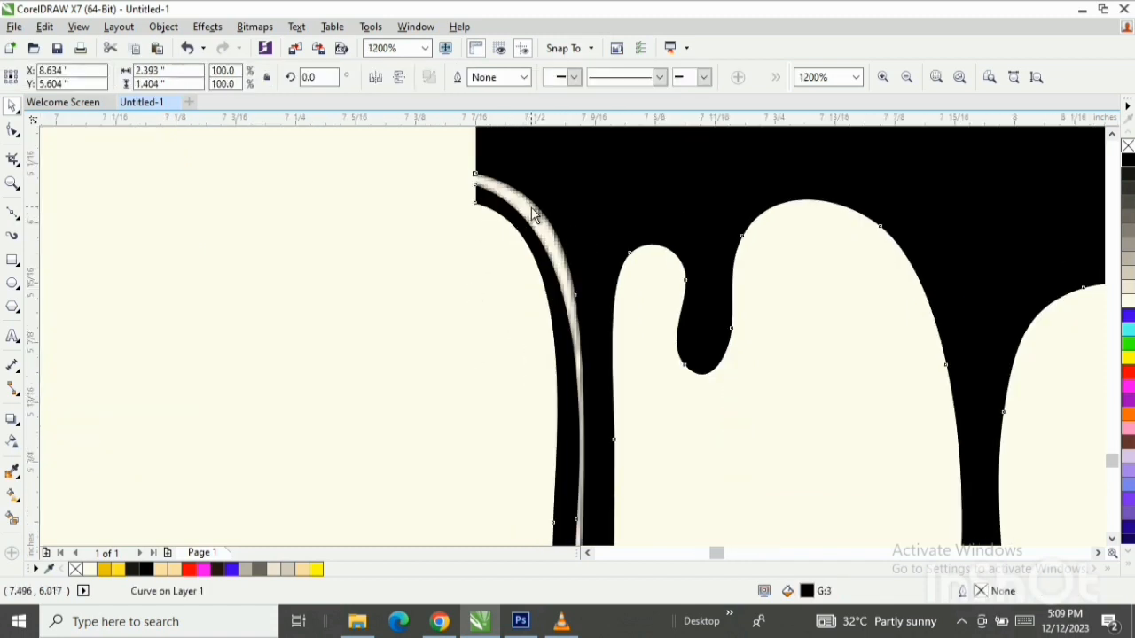
pyautogui.moveTo(530, 210); pyautogui.dragTo(474, 267)
pyautogui.scroll(-3, 537, 238)
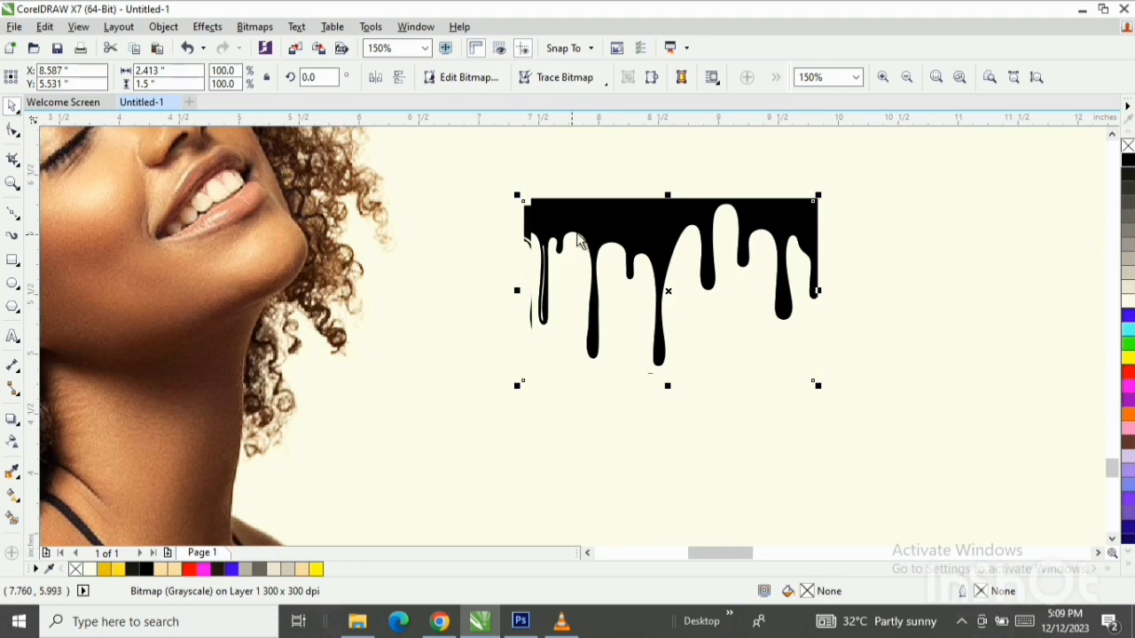
pyautogui.moveTo(580, 234); pyautogui.dragTo(628, 304)
pyautogui.moveTo(638, 239); pyautogui.dragTo(666, 185)
pyautogui.moveTo(677, 317); pyautogui.dragTo(682, 372)
pyautogui.moveTo(701, 250); pyautogui.dragTo(693, 174)
pyautogui.moveTo(721, 361); pyautogui.dragTo(730, 503)
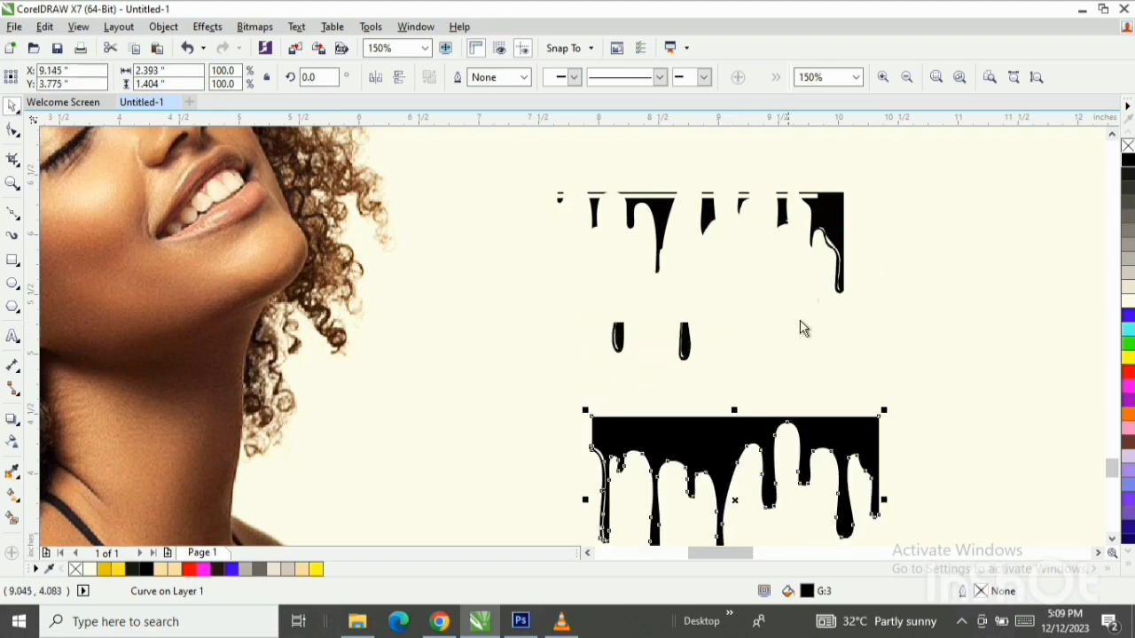
# Delete the leftover drip bitmaps and move the traced drip curve up into the freed space.
pyautogui.moveTo(893, 175); pyautogui.dragTo(497, 429)
pyautogui.press('Delete')
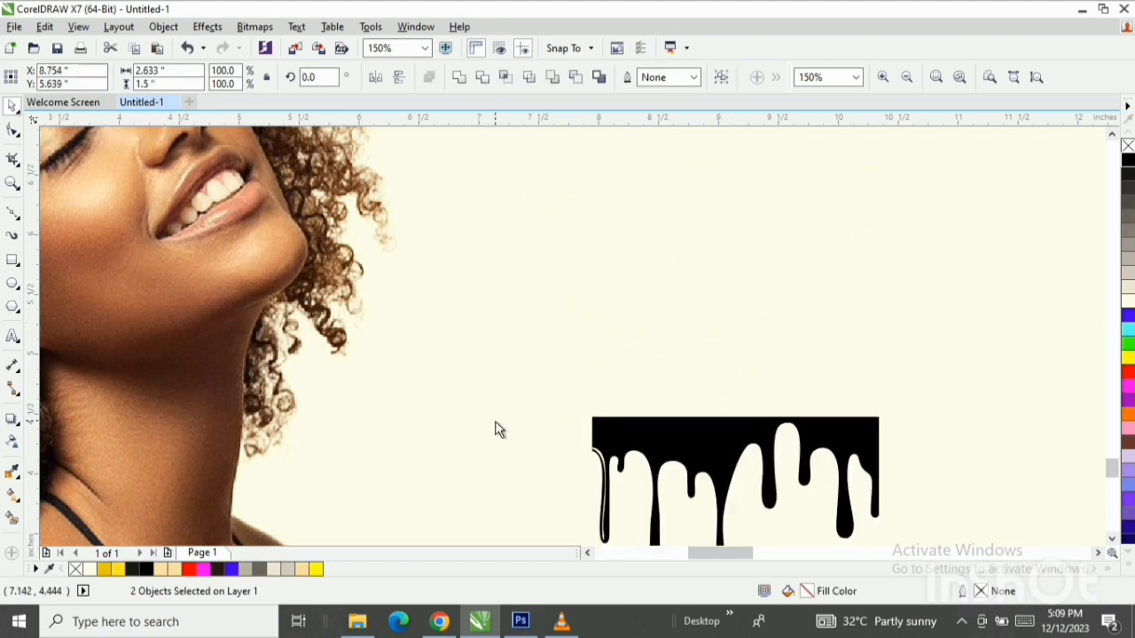
pyautogui.moveTo(725, 502); pyautogui.dragTo(705, 306)
# Try several palette colors on the traced drip curve and fill it with blue (#0000FF).
pyautogui.scroll(3, 705, 305)
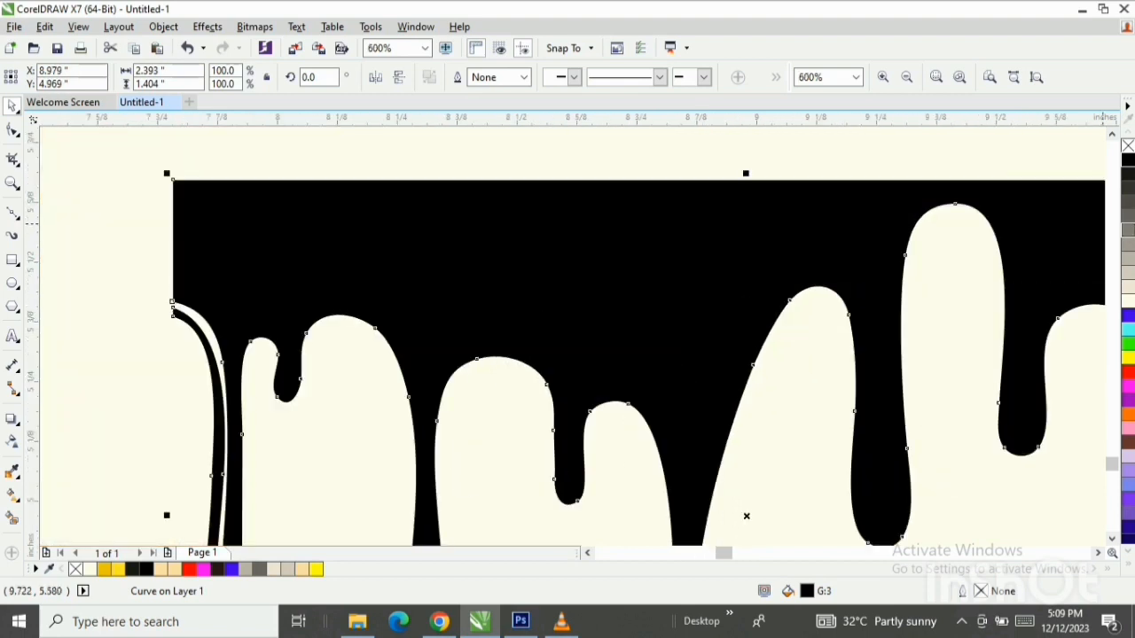
pyautogui.click(1128, 188)
pyautogui.click(1127, 248)
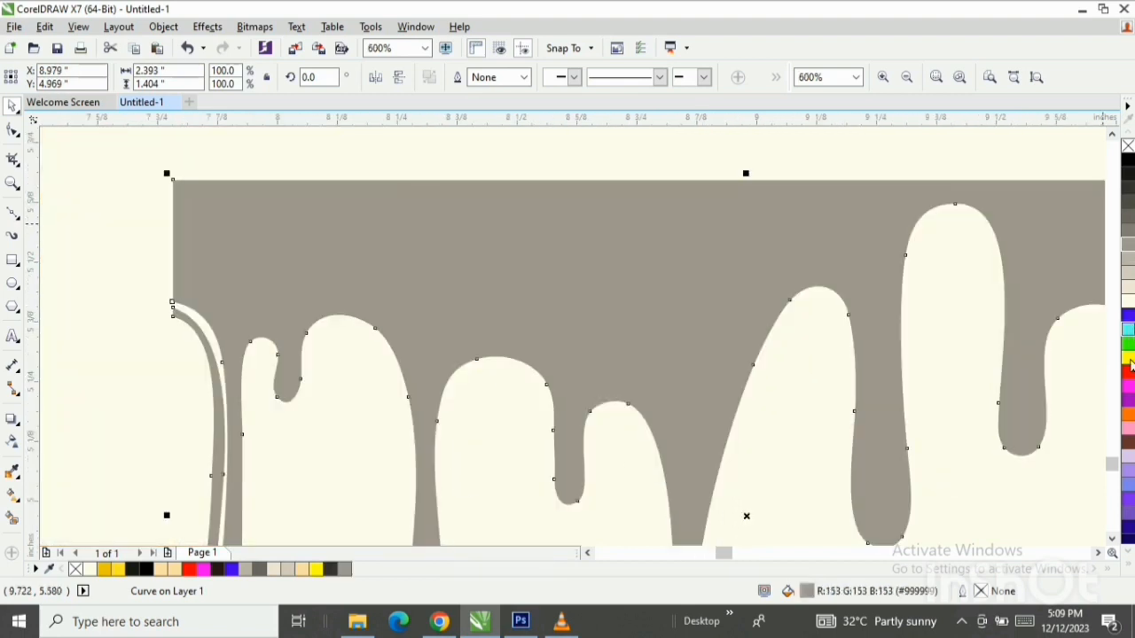
pyautogui.click(1127, 328)
pyautogui.click(1128, 357)
pyautogui.click(1127, 315)
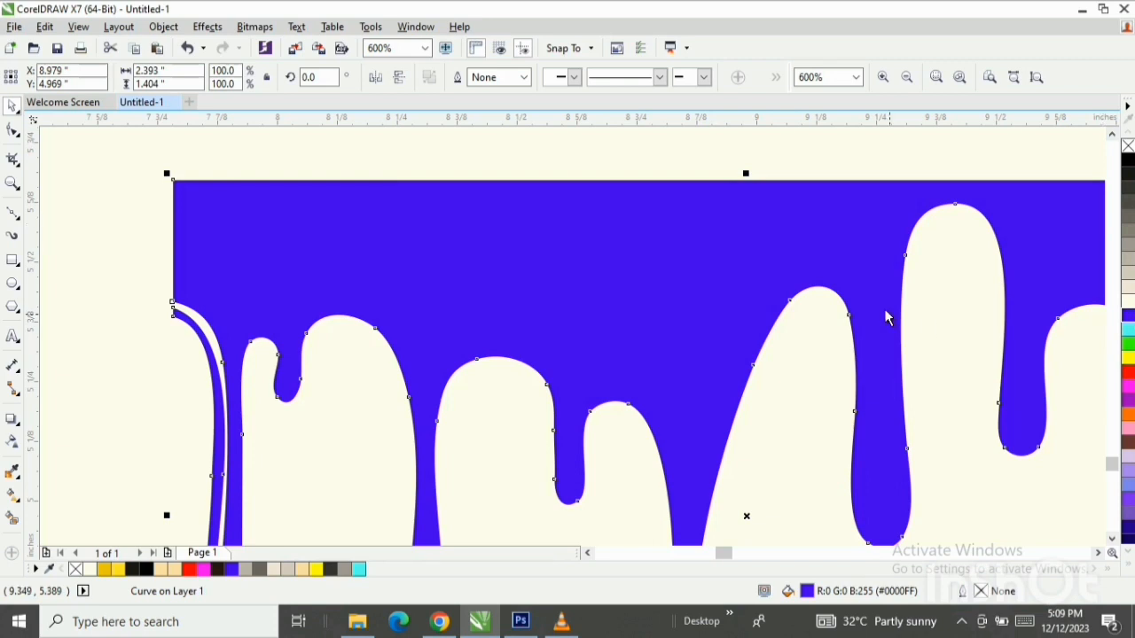
# Move the cut-out portrait out of the way to the page's right edge, beside the splatter screenshot.
pyautogui.scroll(-4, 884, 311)
pyautogui.scroll(-1, 780, 326)
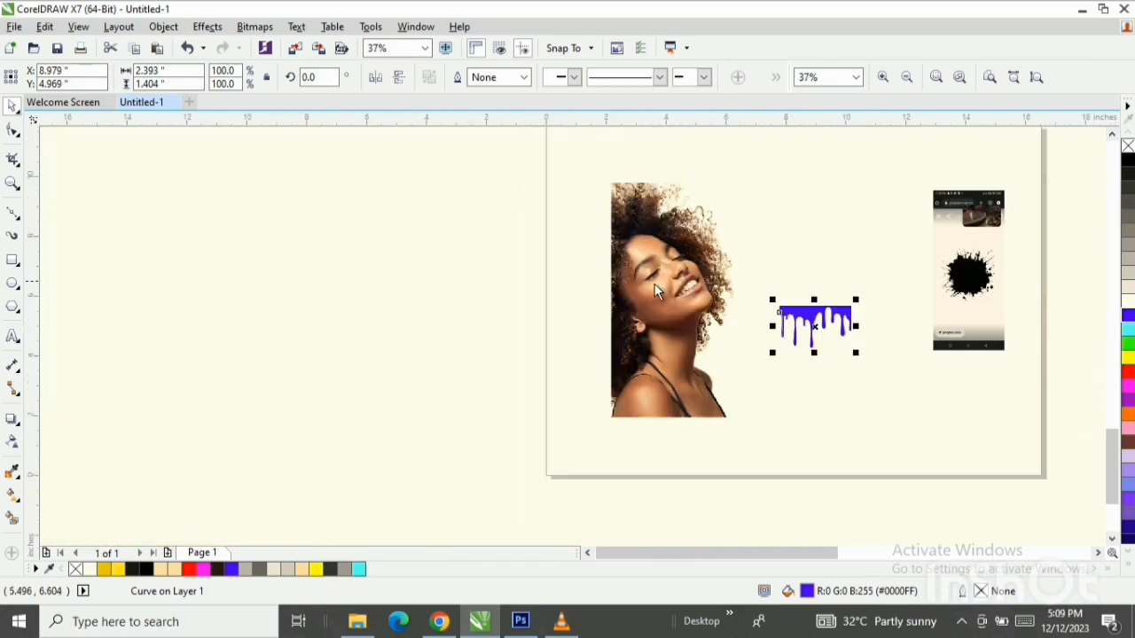
pyautogui.moveTo(654, 288); pyautogui.dragTo(669, 221)
pyautogui.scroll(-1, 751, 288)
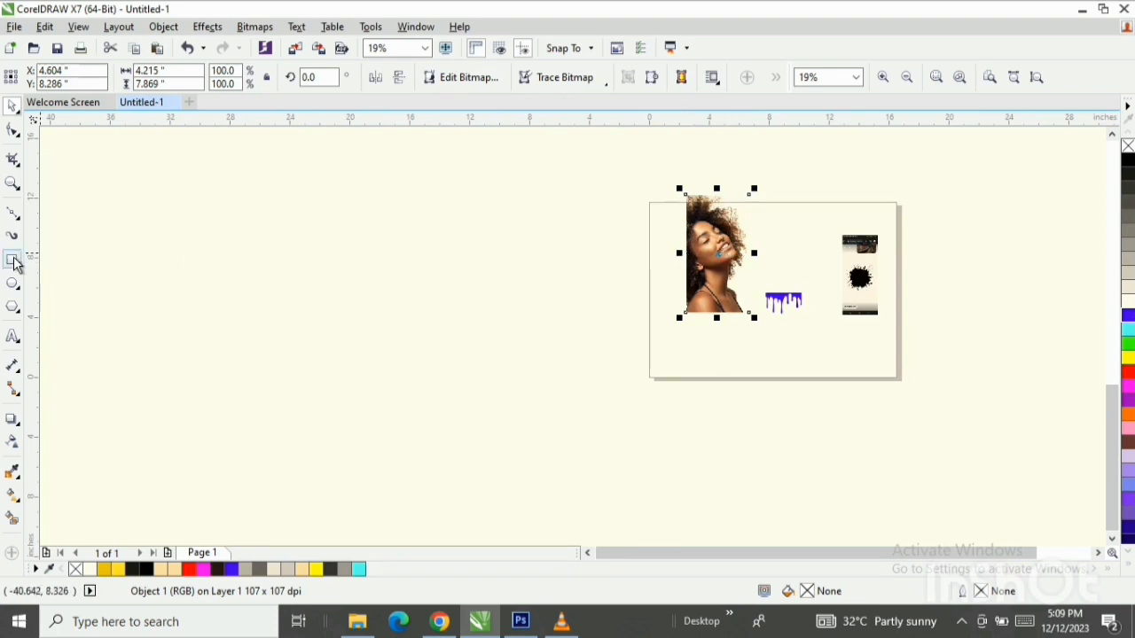
pyautogui.moveTo(719, 248); pyautogui.dragTo(913, 273)
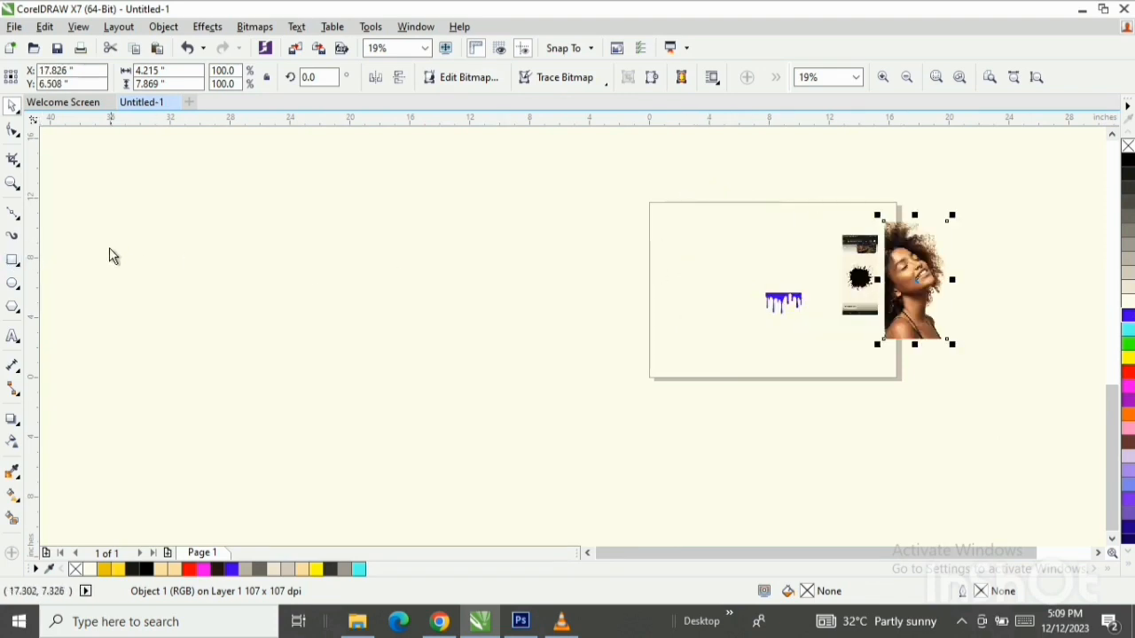
# Draw an upright rectangle about 7.39 by 8.39 inches on the left half of the page.
pyautogui.click(10, 259)
pyautogui.moveTo(671, 233); pyautogui.dragTo(783, 360)
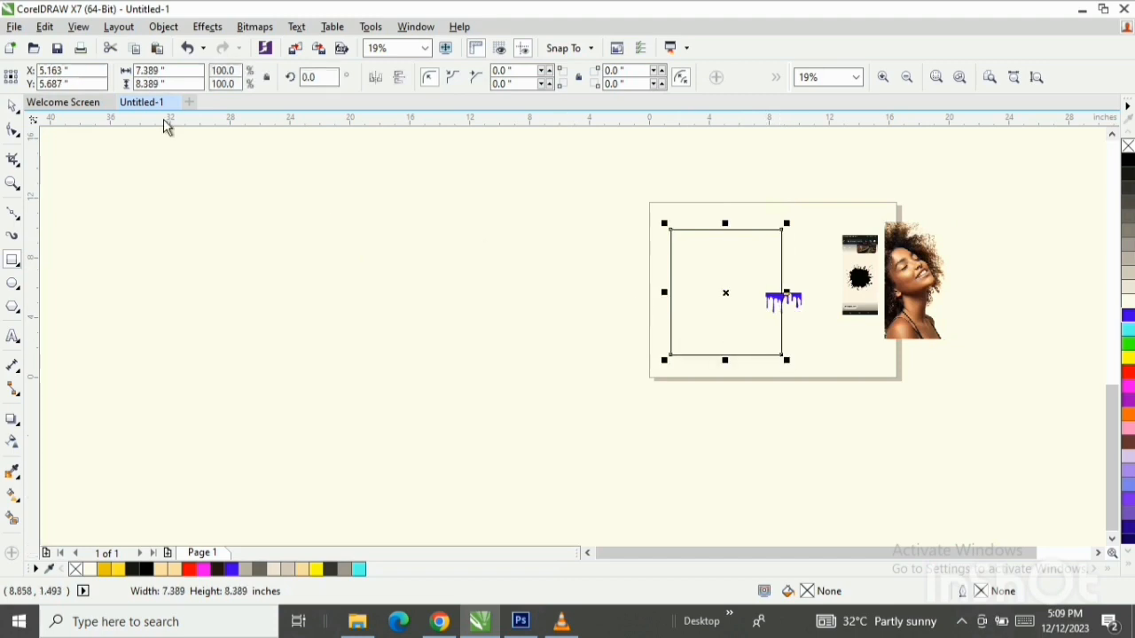
pyautogui.click(11, 106)
# Move the cut-out portrait into the rectangle, against its left edge.
pyautogui.scroll(2, 692, 237)
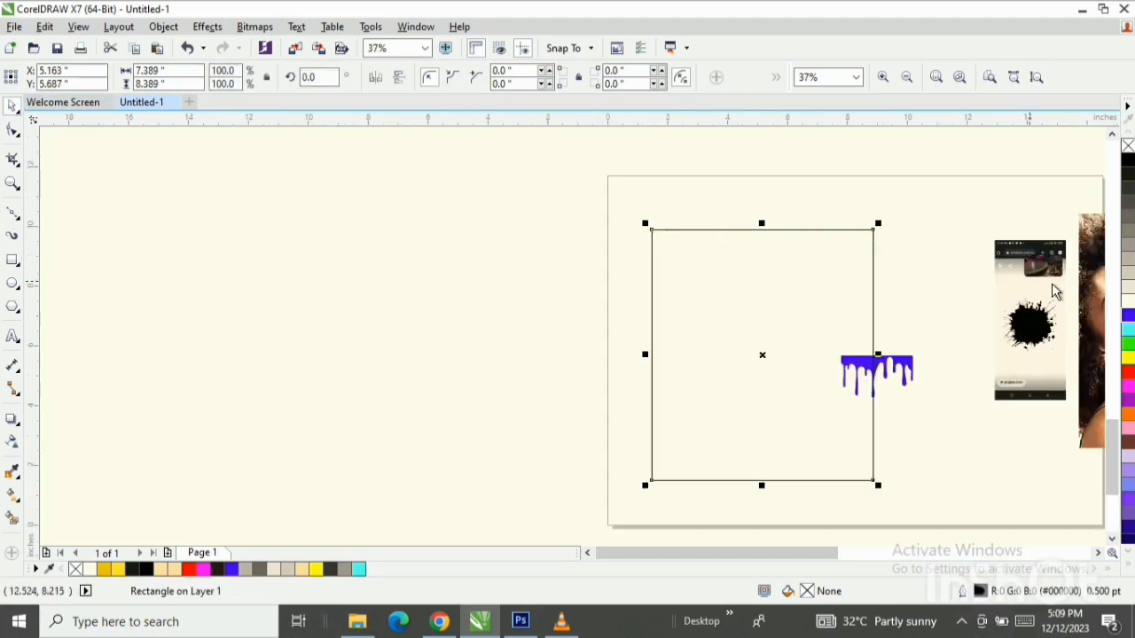
pyautogui.moveTo(1096, 271); pyautogui.dragTo(669, 281)
pyautogui.scroll(-1, 777, 326)
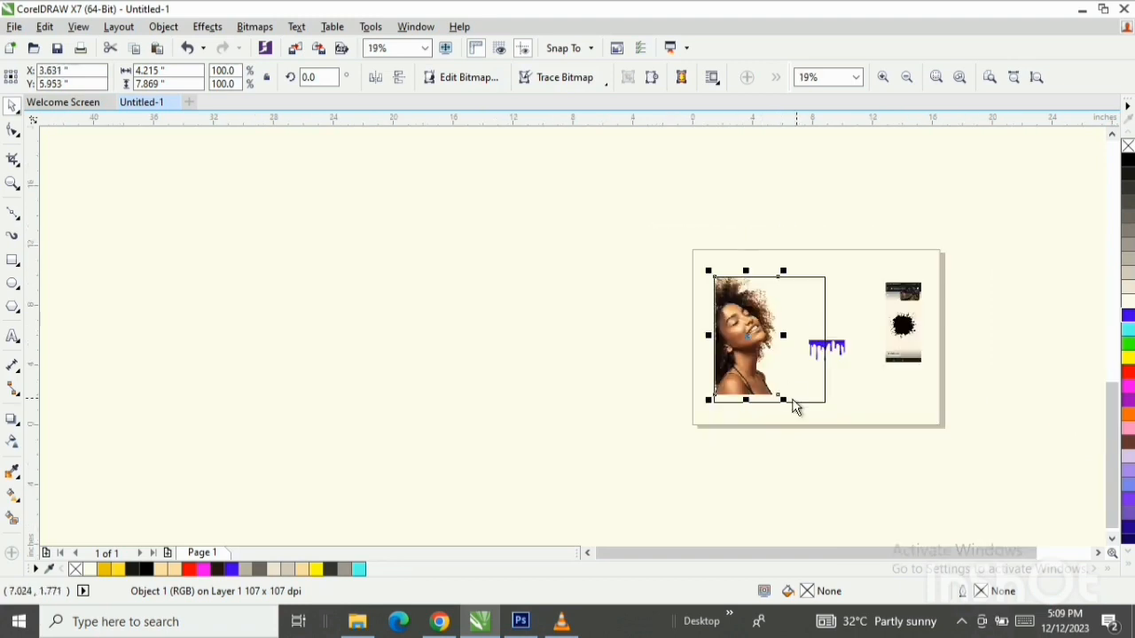
# Enlarge the portrait to about 5.24 by 9.78 inches and stretch the rectangle's bottom edge down to match its height.
pyautogui.moveTo(783, 399); pyautogui.dragTo(864, 434)
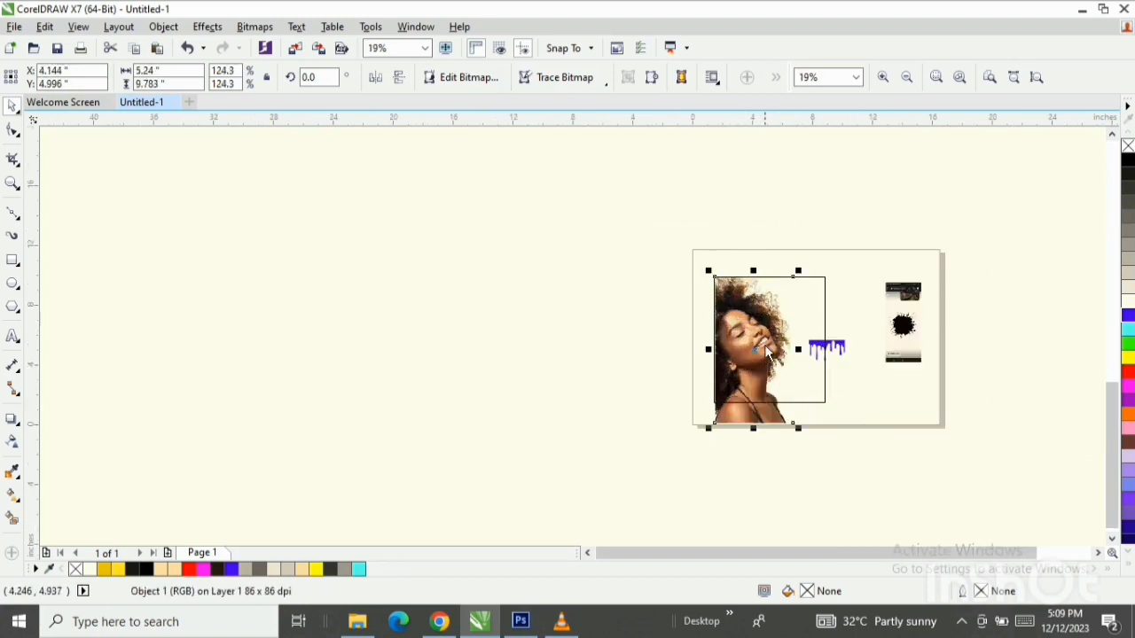
pyautogui.scroll(2, 769, 351)
pyautogui.click(857, 232)
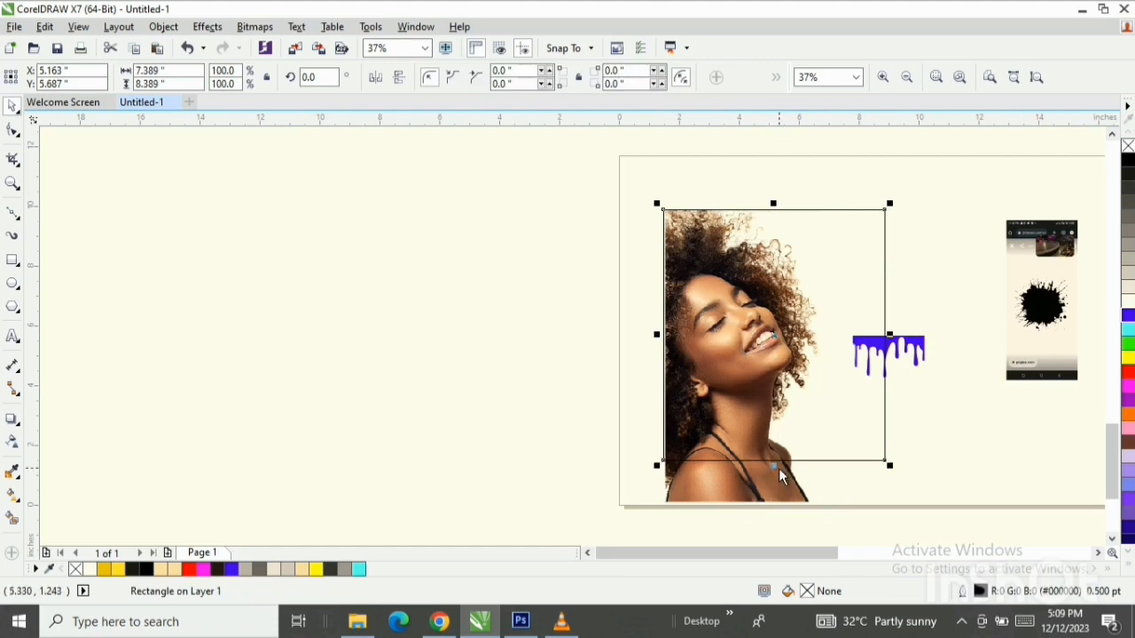
pyautogui.moveTo(774, 466); pyautogui.dragTo(775, 512)
pyautogui.scroll(1, 680, 387)
pyautogui.scroll(-3, 672, 362)
# Select the portrait and rectangle together and move them up to about the vertical middle of the page.
pyautogui.moveTo(583, 227); pyautogui.dragTo(793, 470)
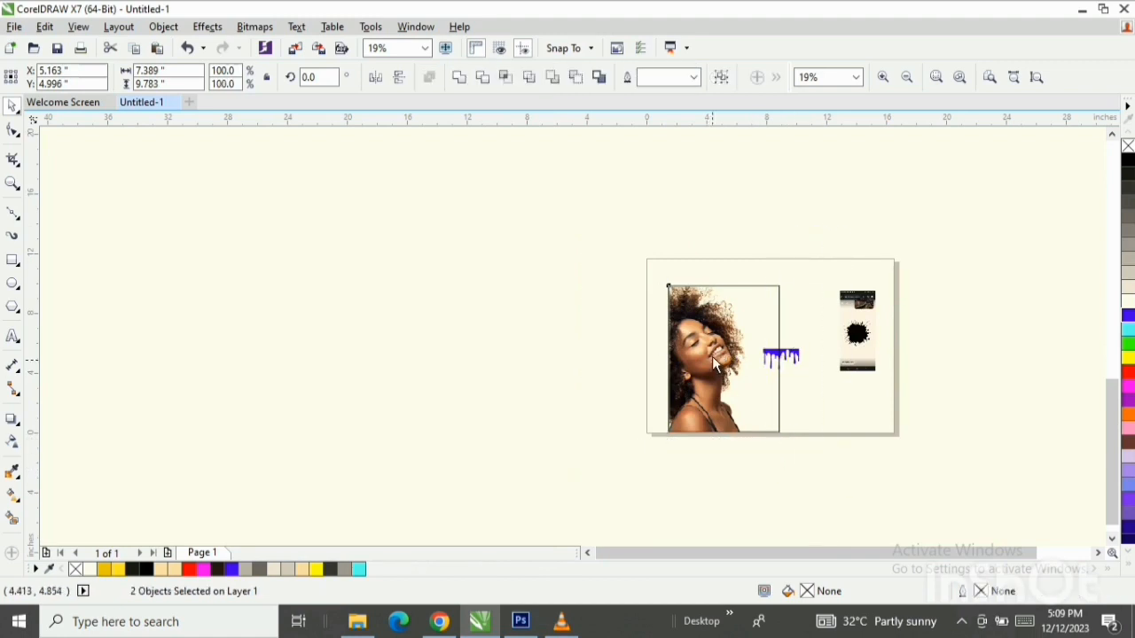
pyautogui.scroll(1, 716, 348)
pyautogui.click(883, 456)
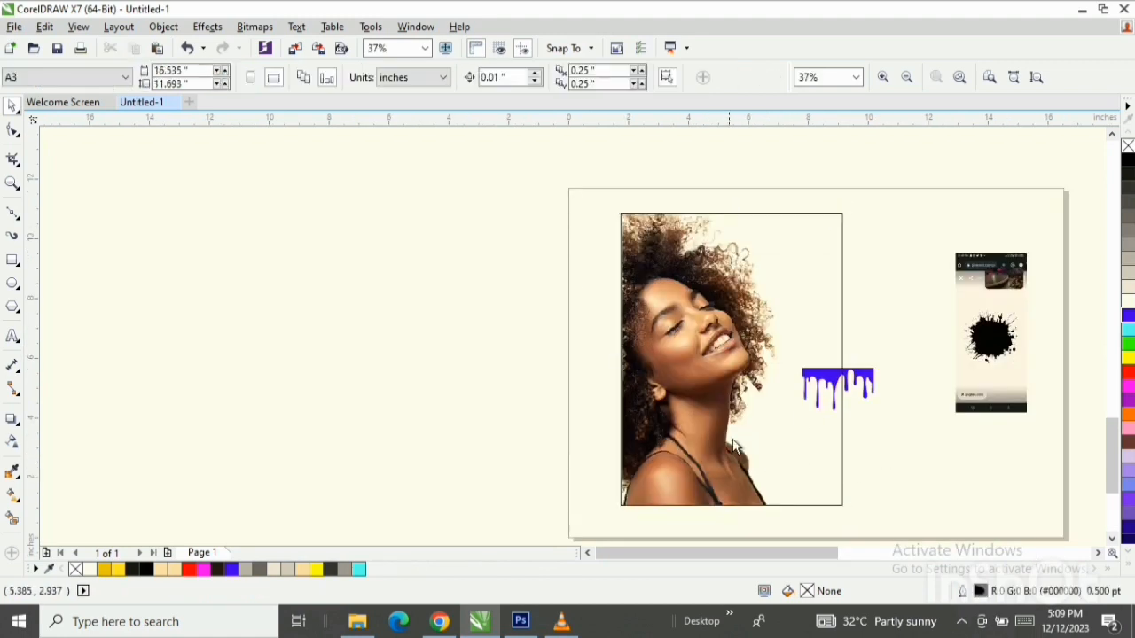
# Nudge the rectangle so that its left edge lines up with the portrait's left edge.
pyautogui.click(825, 253)
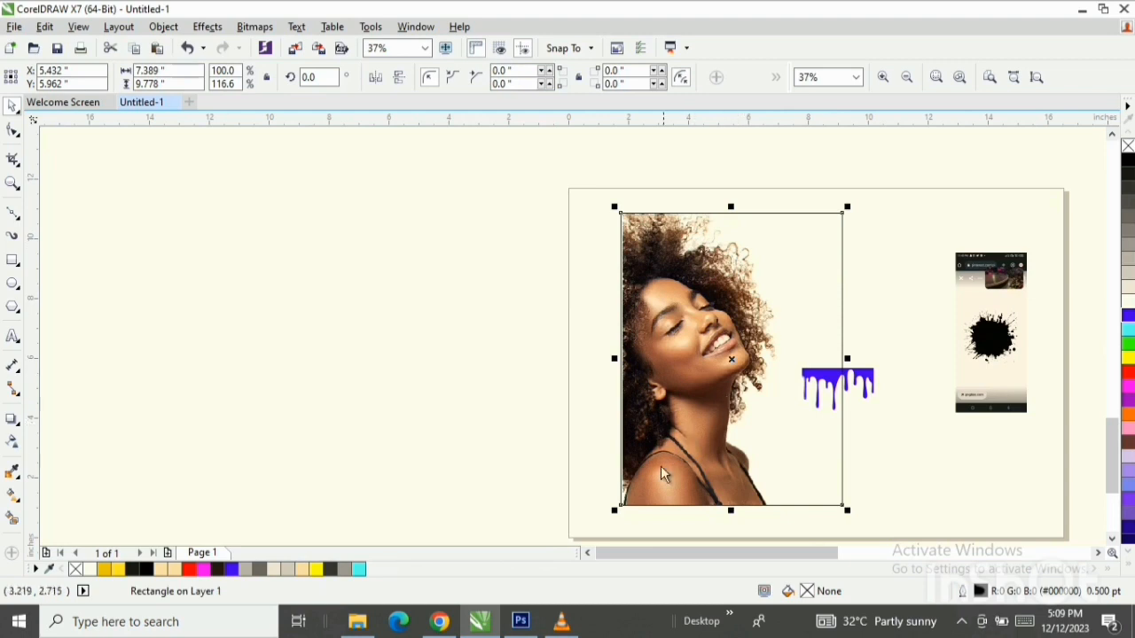
pyautogui.scroll(2, 635, 495)
pyautogui.scroll(1, 635, 503)
pyautogui.click(510, 440)
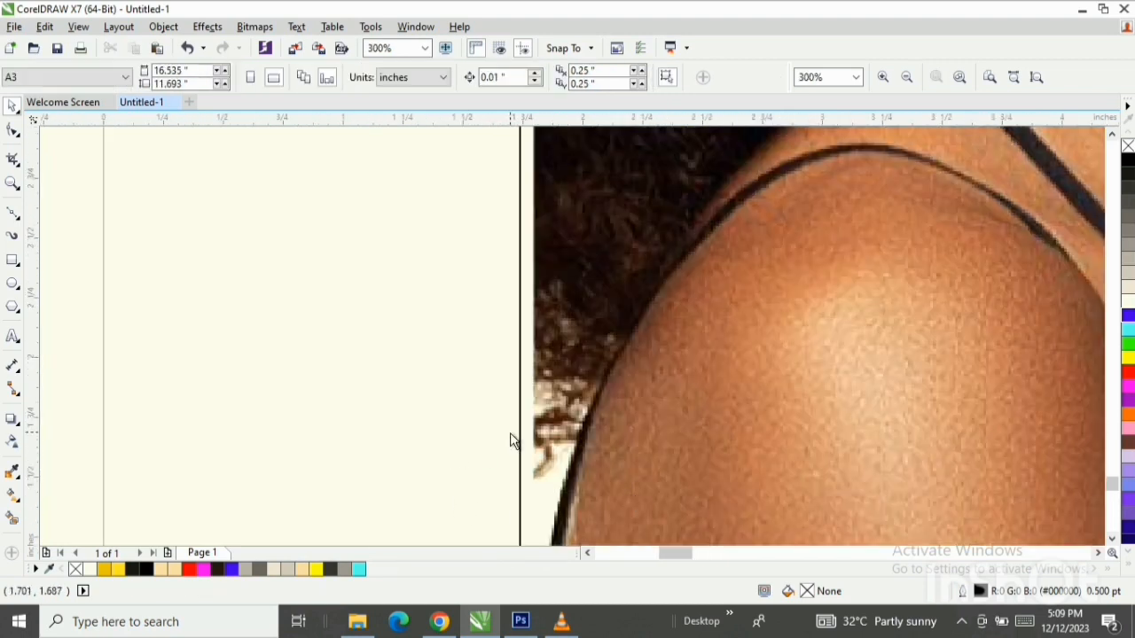
pyautogui.click(521, 435)
pyautogui.scroll(-2, 543, 431)
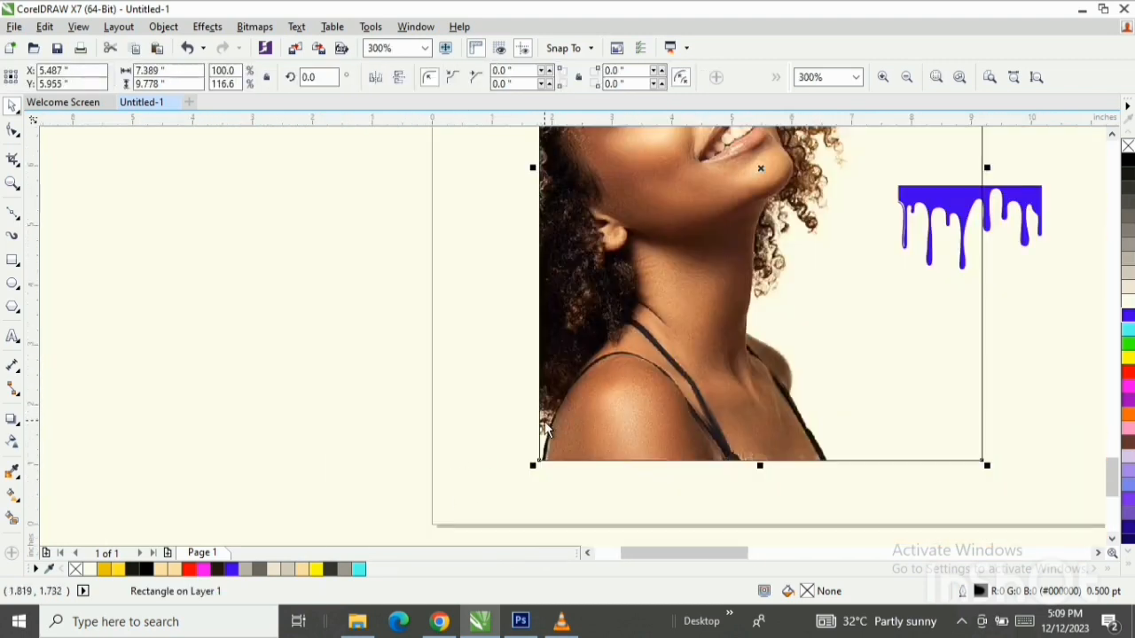
pyautogui.scroll(-1, 583, 418)
pyautogui.scroll(1, 795, 326)
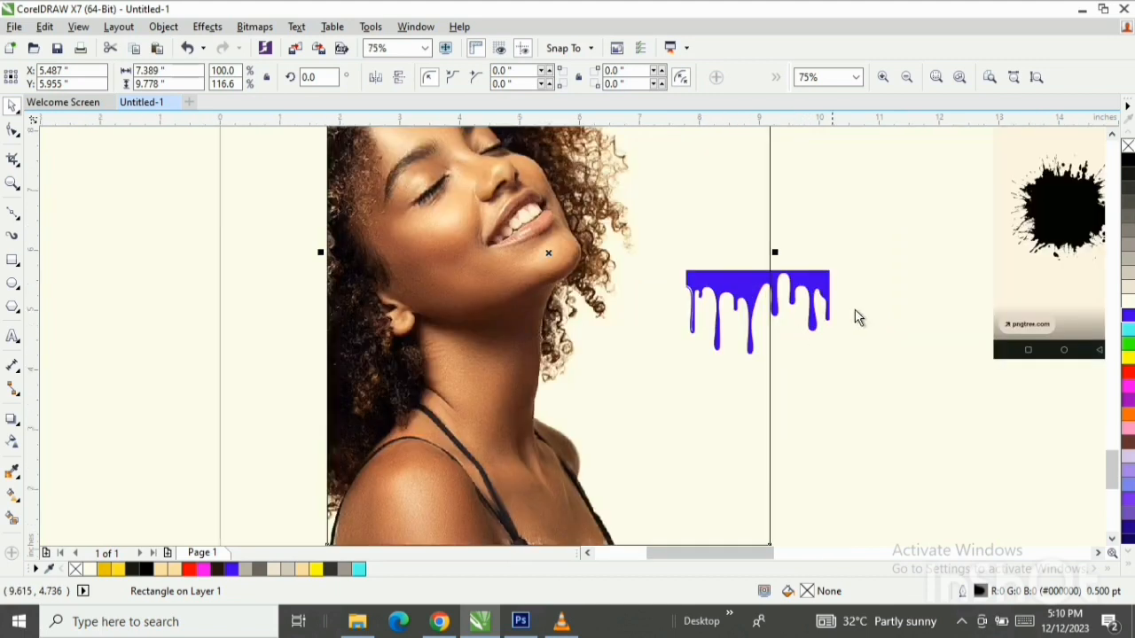
pyautogui.scroll(-1, 1117, 464)
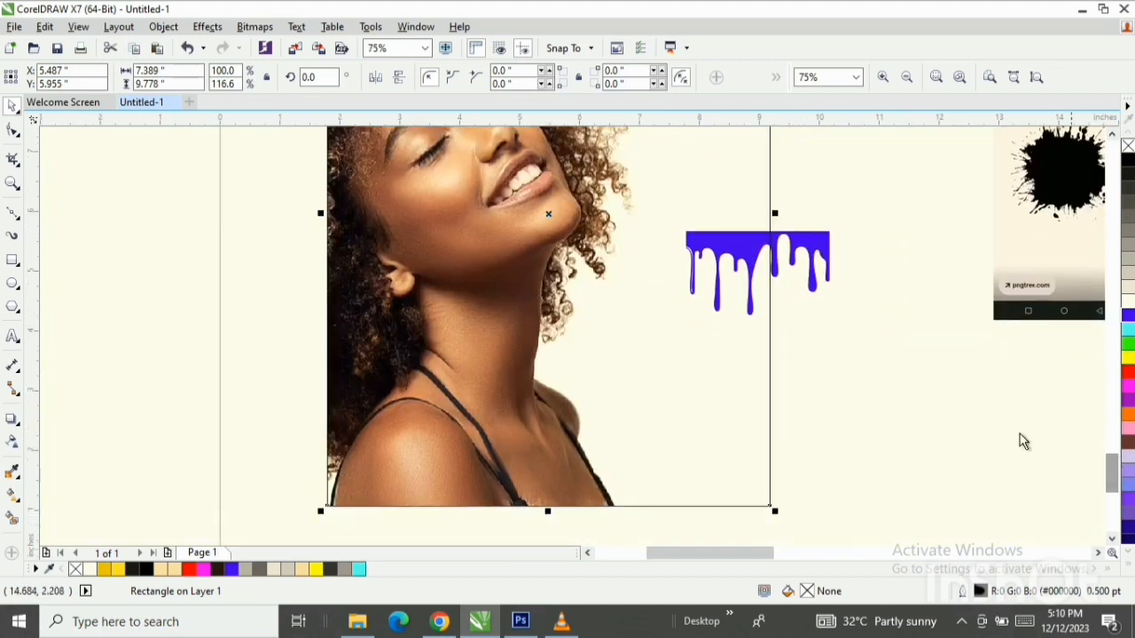
# Move the blue drip over the portrait's shoulders, enlarge it to about 4.19 by 2.46 inches, and align its lowest tip with the rectangle's bottom edge.
pyautogui.click(839, 247)
pyautogui.click(816, 245)
pyautogui.scroll(-2, 1113, 473)
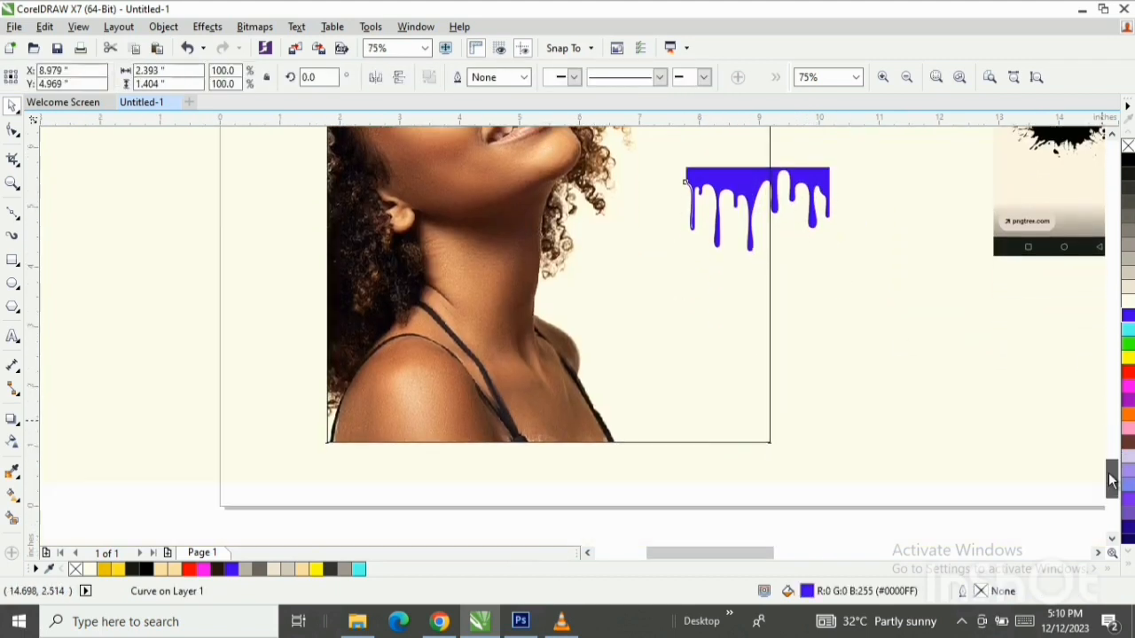
pyautogui.moveTo(755, 210); pyautogui.dragTo(398, 381)
pyautogui.moveTo(478, 331); pyautogui.dragTo(605, 274)
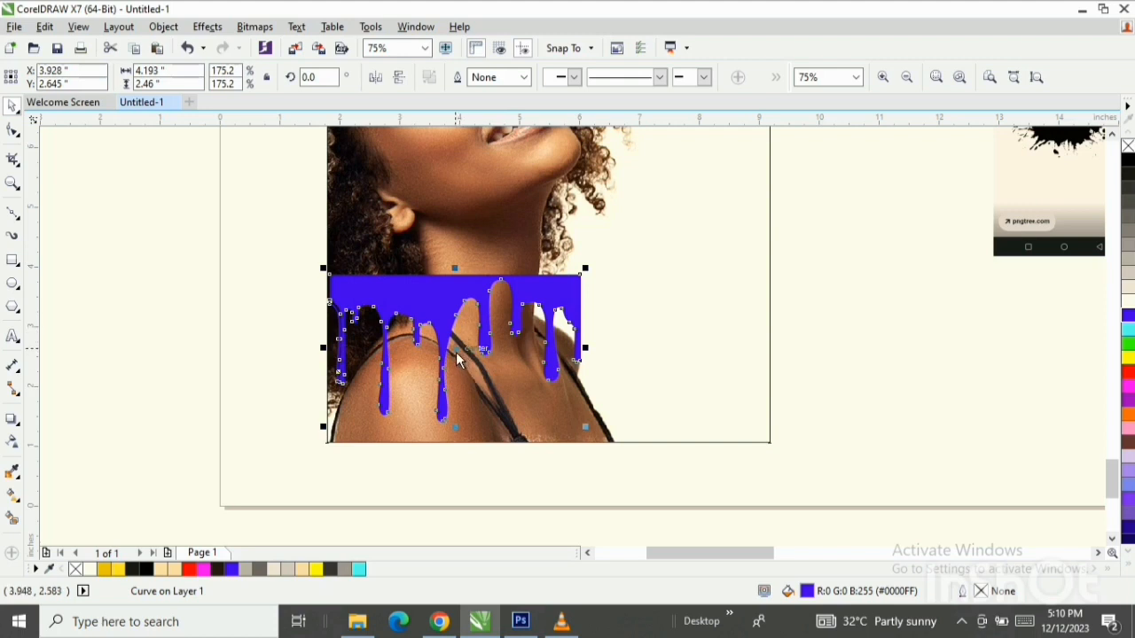
pyautogui.moveTo(456, 351); pyautogui.dragTo(453, 372)
pyautogui.scroll(5, 441, 470)
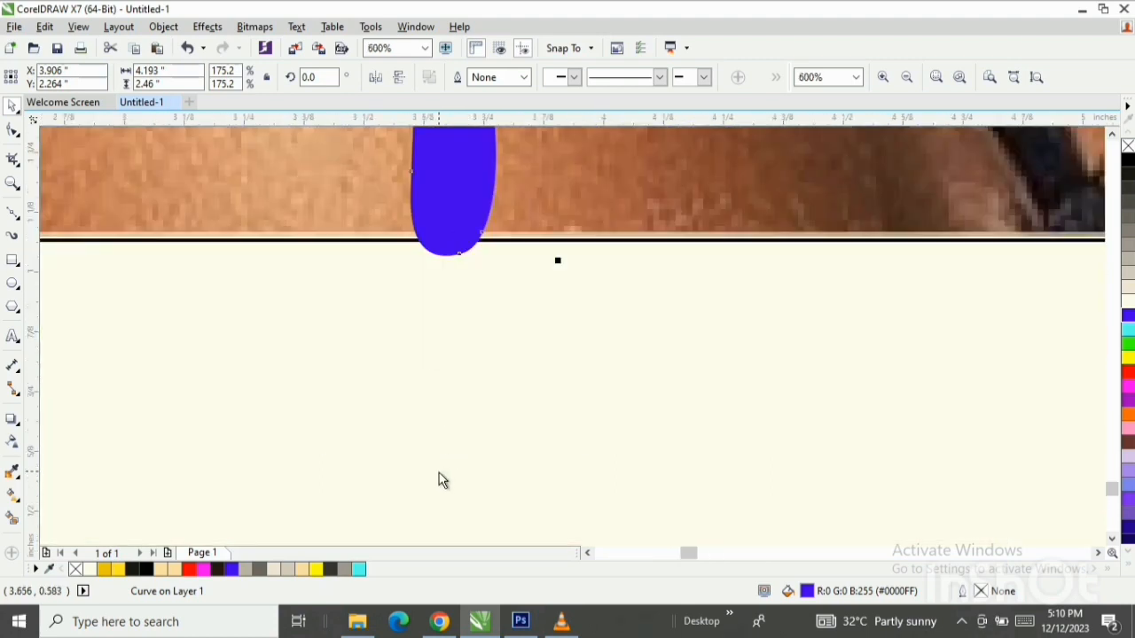
pyautogui.moveTo(460, 227); pyautogui.dragTo(457, 173)
pyautogui.scroll(-5, 457, 188)
pyautogui.moveTo(1111, 465); pyautogui.dragTo(1117, 443)
pyautogui.scroll(2, 493, 432)
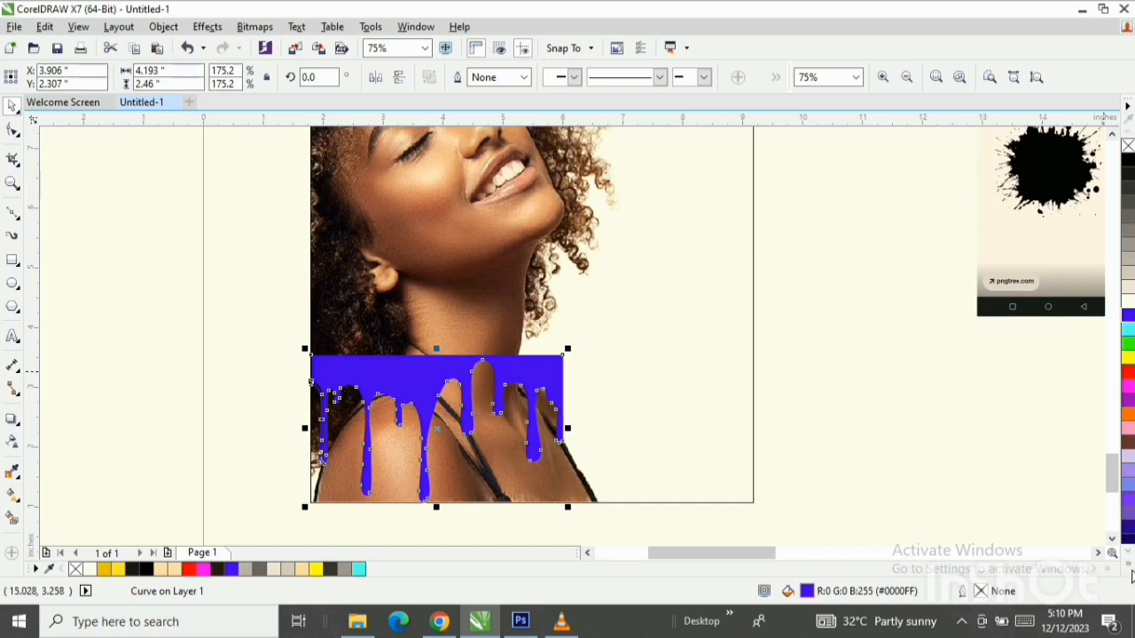
# Remove the drip's blue fill and give it a black hairline outline.
pyautogui.click(1131, 575)
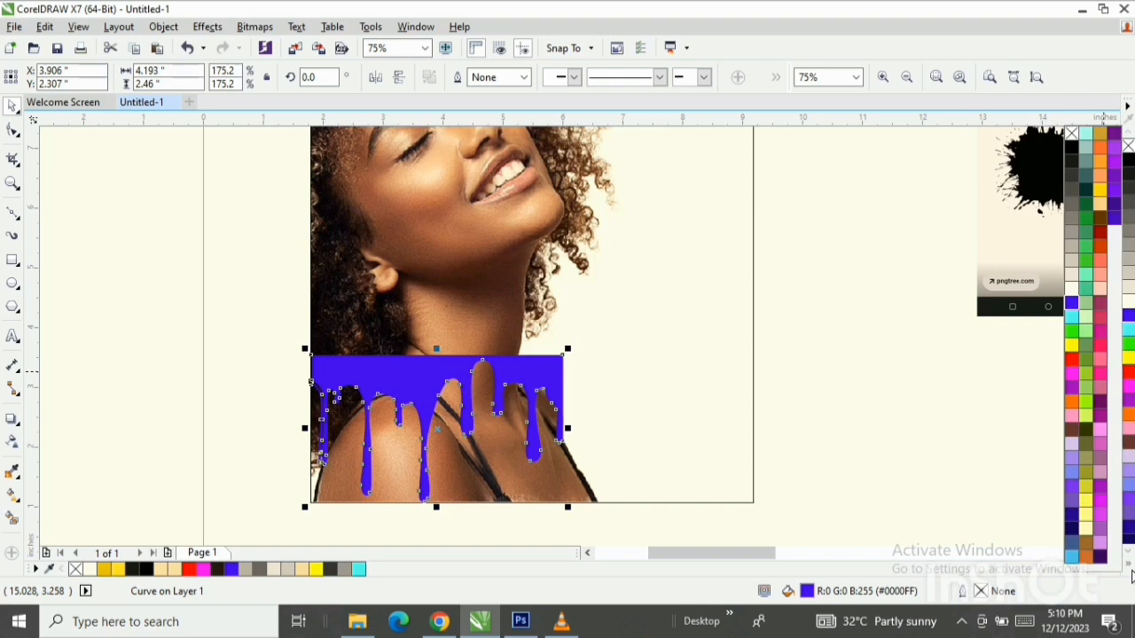
pyautogui.click(1072, 137)
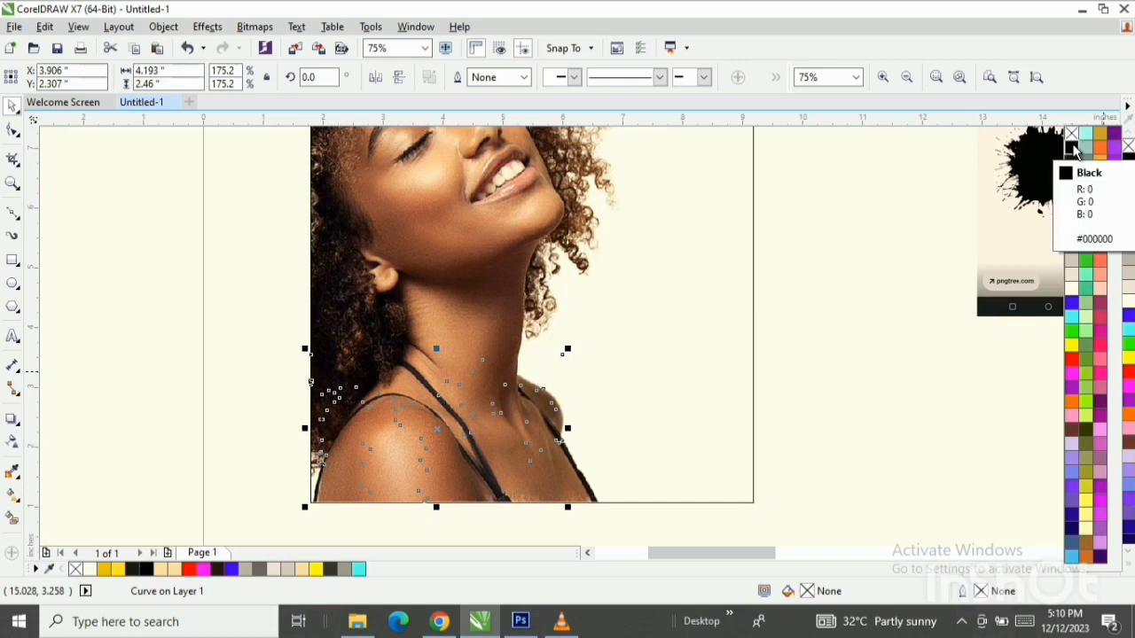
pyautogui.rightClick(1073, 156)
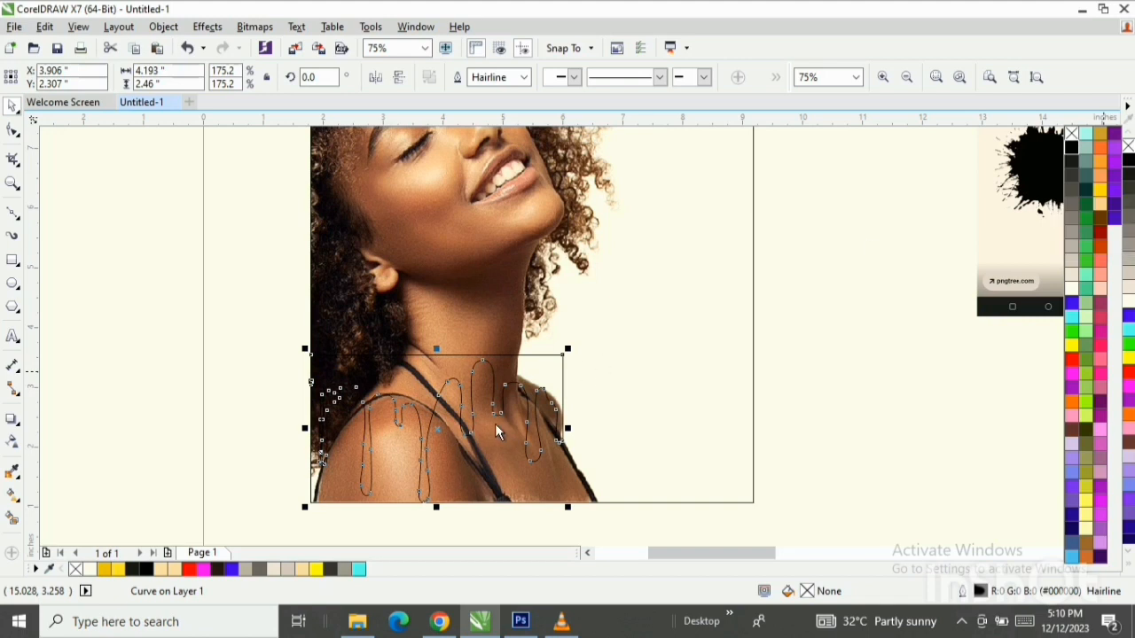
# Examine how the drip outline lies over the portrait's neck and shoulders.
pyautogui.scroll(2, 494, 428)
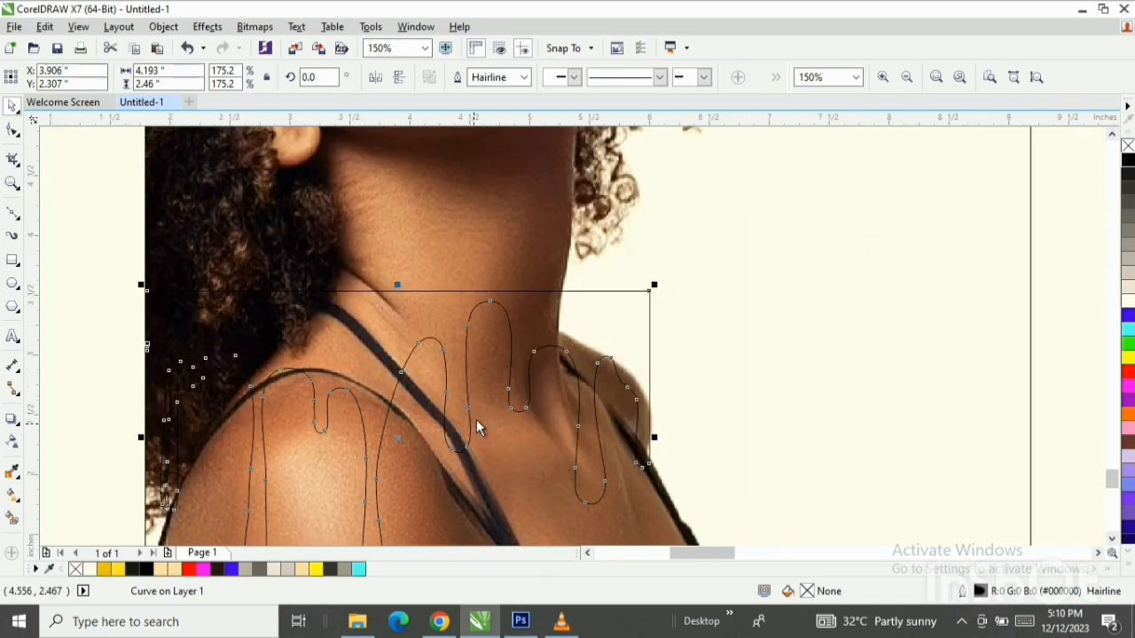
pyautogui.scroll(1, 476, 419)
pyautogui.scroll(-3, 476, 420)
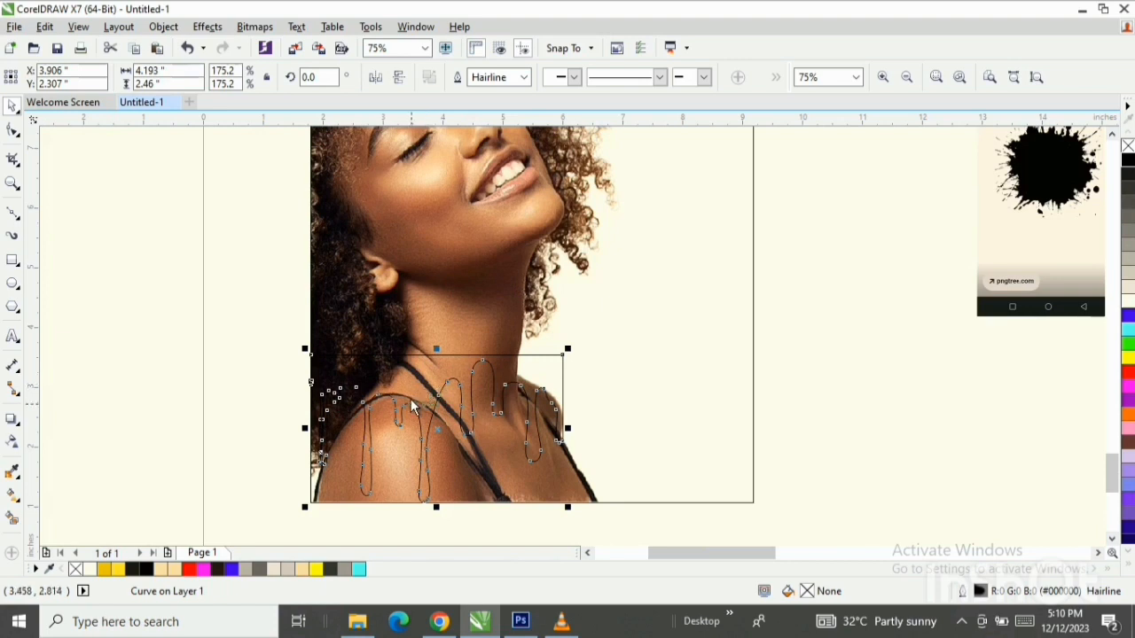
pyautogui.scroll(2, 410, 399)
pyautogui.scroll(-2, 410, 403)
pyautogui.click(873, 331)
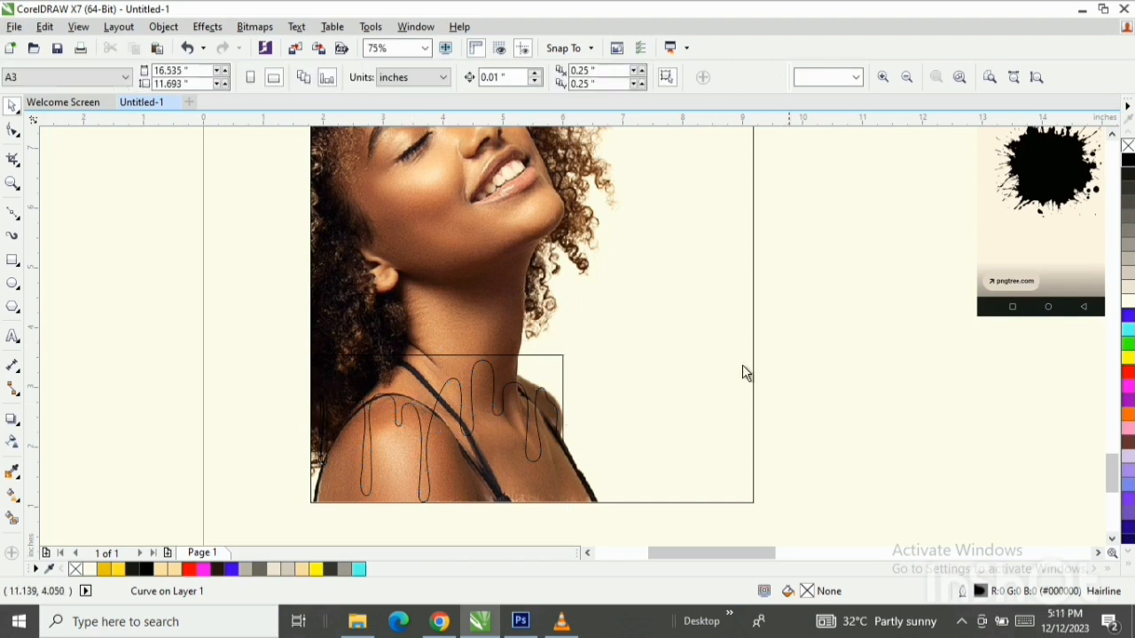
pyautogui.click(431, 393)
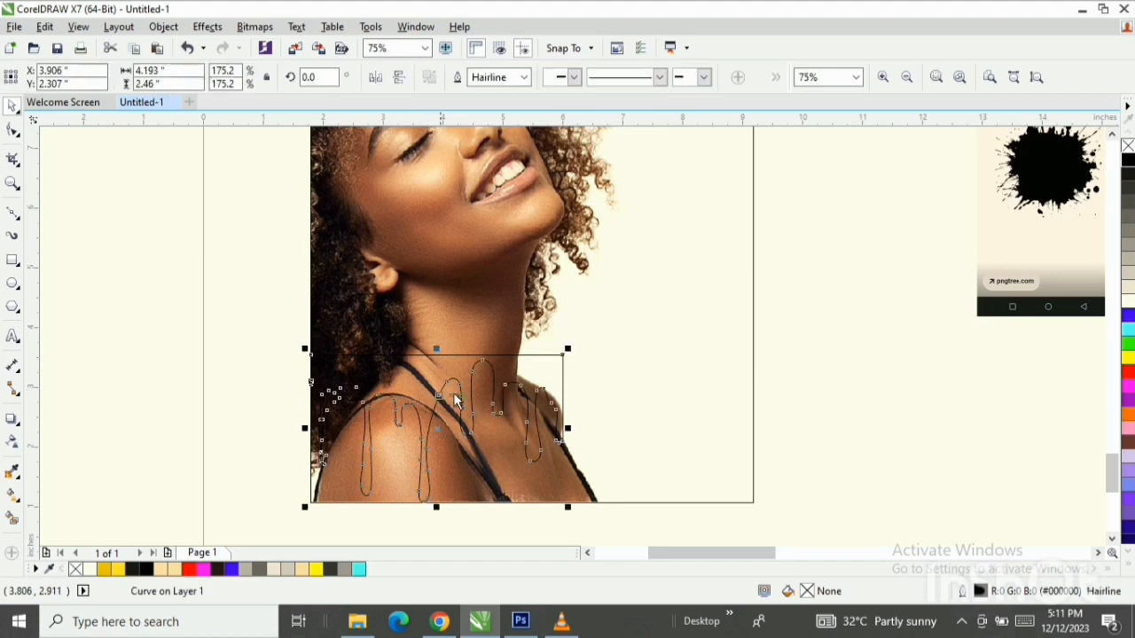
pyautogui.scroll(4, 422, 403)
pyautogui.scroll(-4, 422, 401)
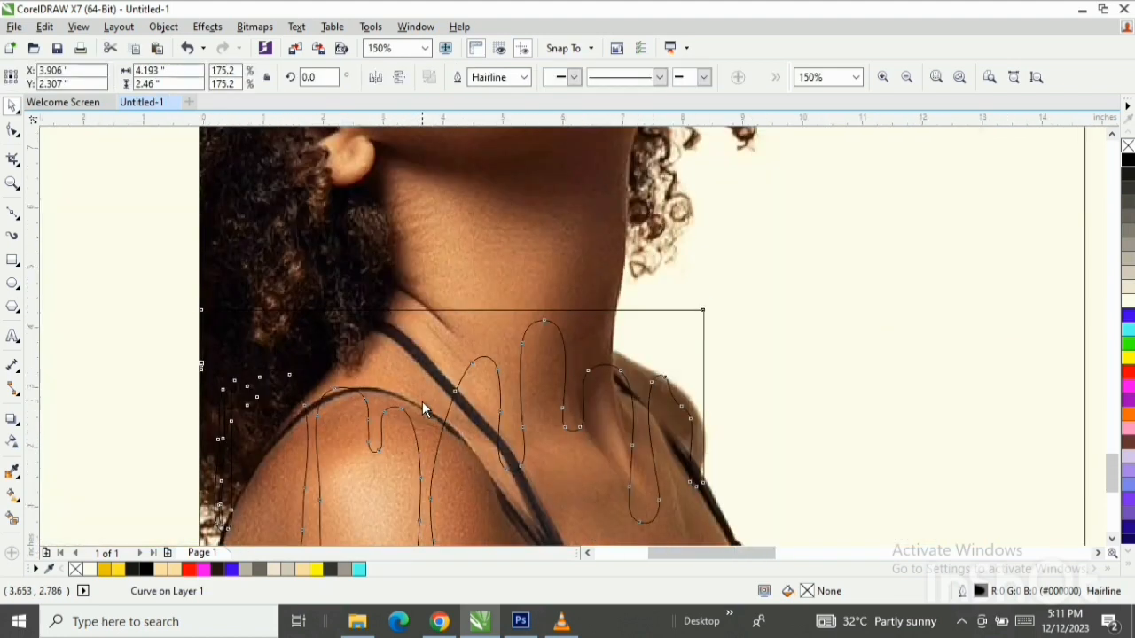
pyautogui.scroll(2, 422, 401)
pyautogui.scroll(-2, 422, 400)
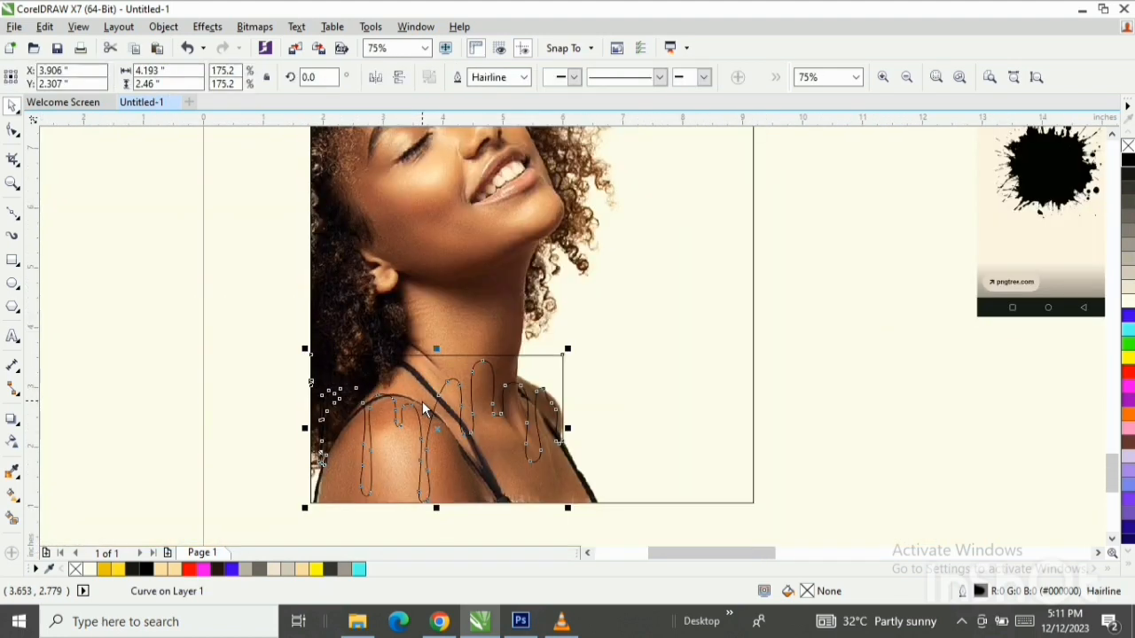
# Send the rectangle behind the portrait so that the portrait can be selected together with the drip.
pyautogui.keyDown('shift'); pyautogui.click(477, 221); pyautogui.keyUp('shift')
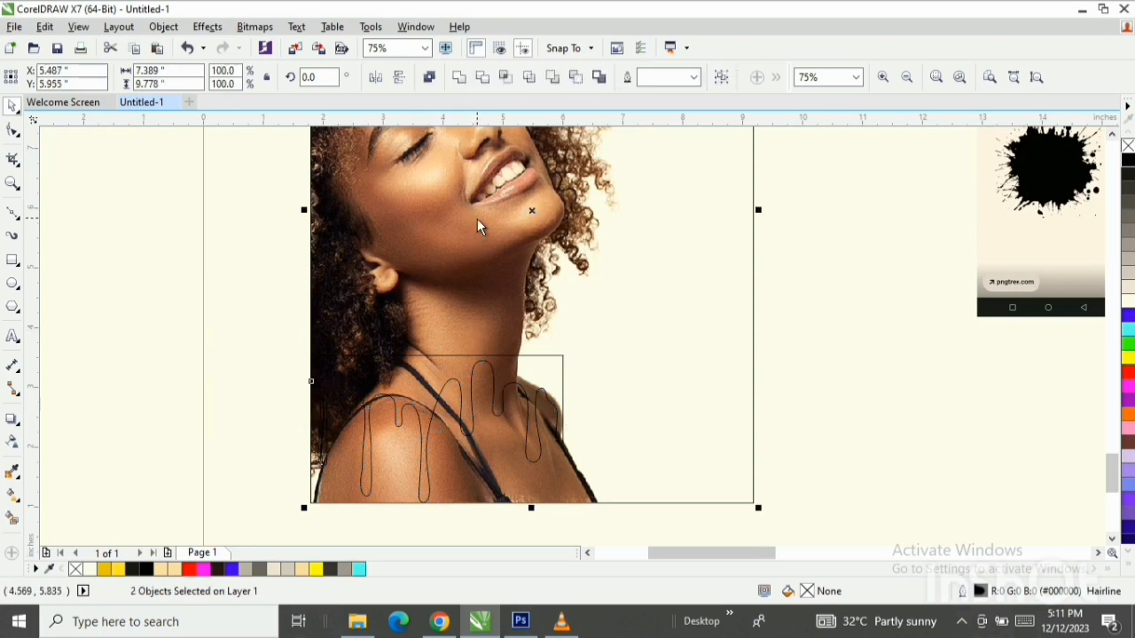
pyautogui.click(830, 327)
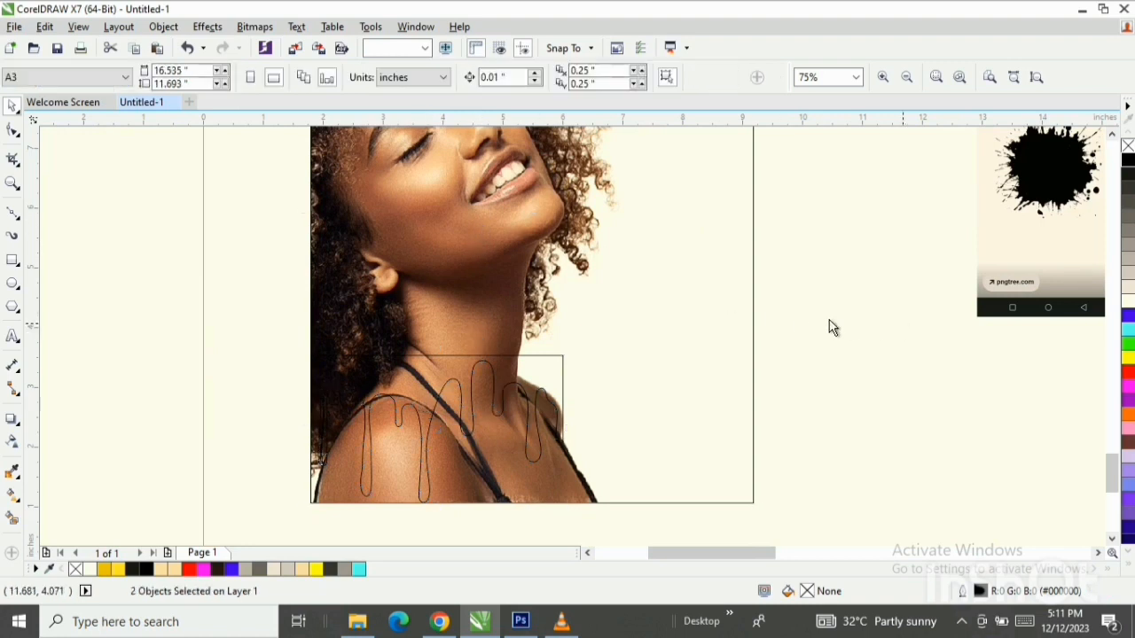
pyautogui.click(739, 275)
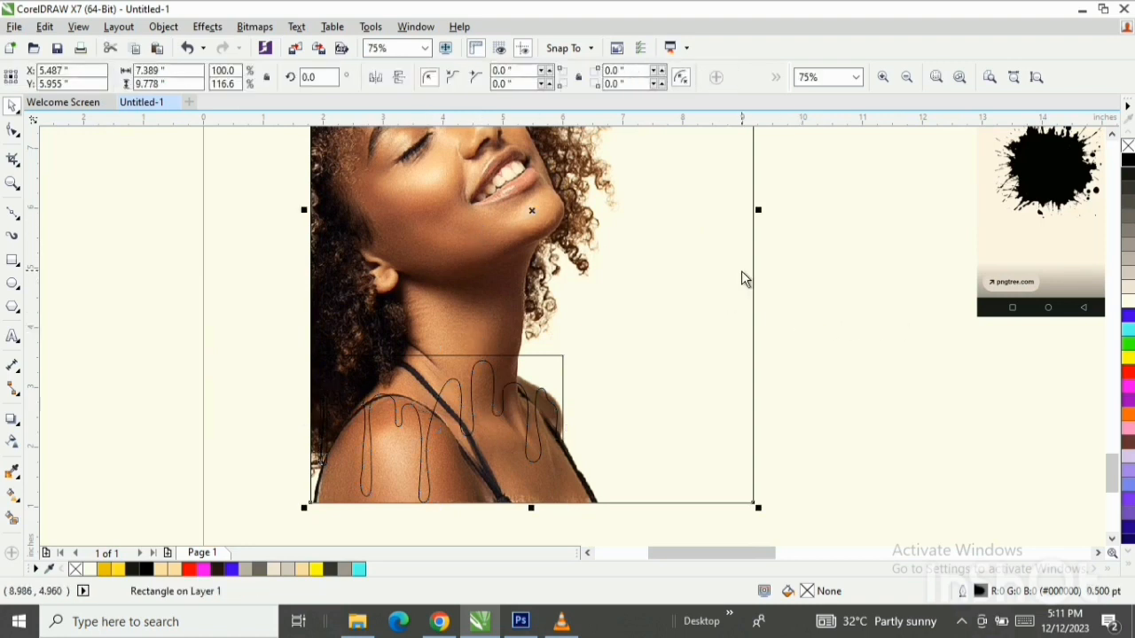
pyautogui.click(849, 296)
# Intersect the drip outline with the portrait to create a drip-shaped piece of the photo.
pyautogui.click(420, 371)
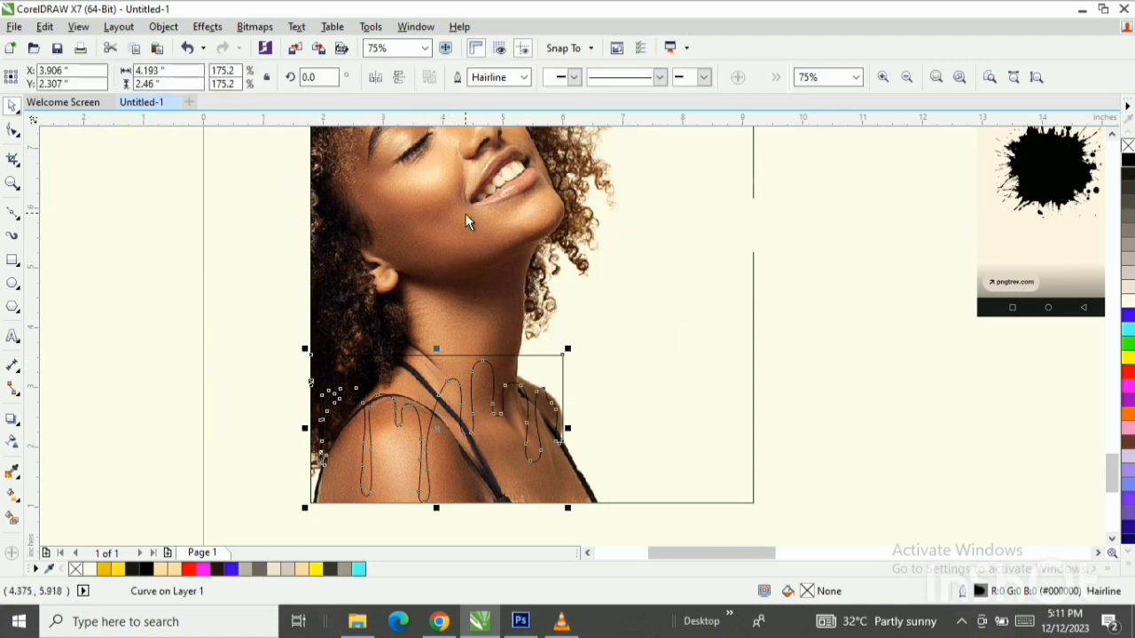
pyautogui.keyDown('shift'); pyautogui.click(460, 189); pyautogui.keyUp('shift')
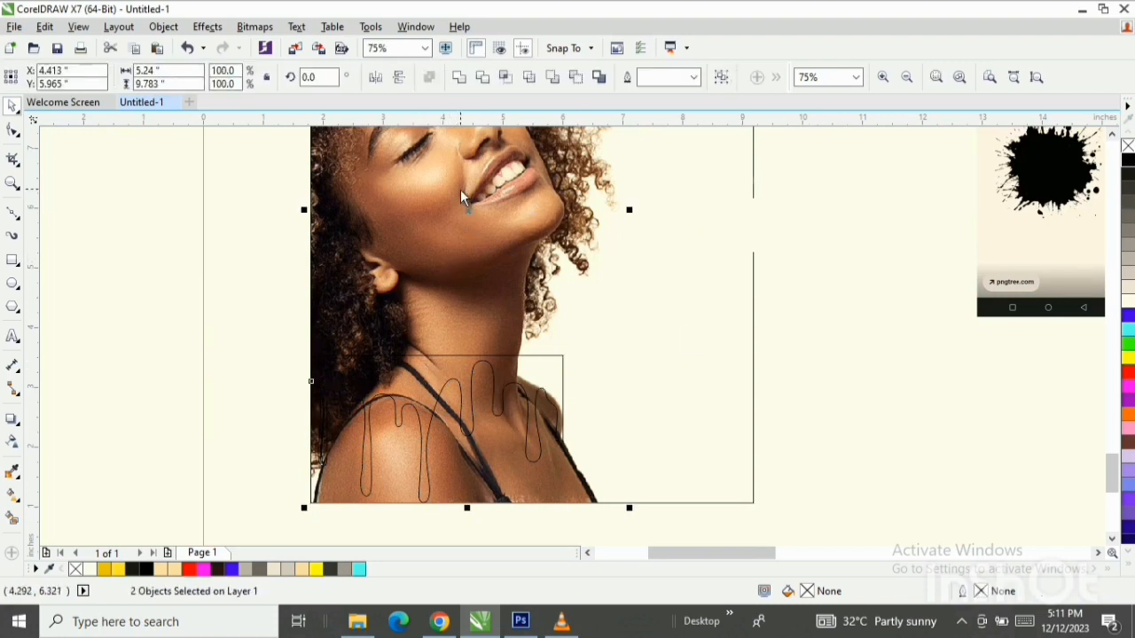
pyautogui.click(507, 80)
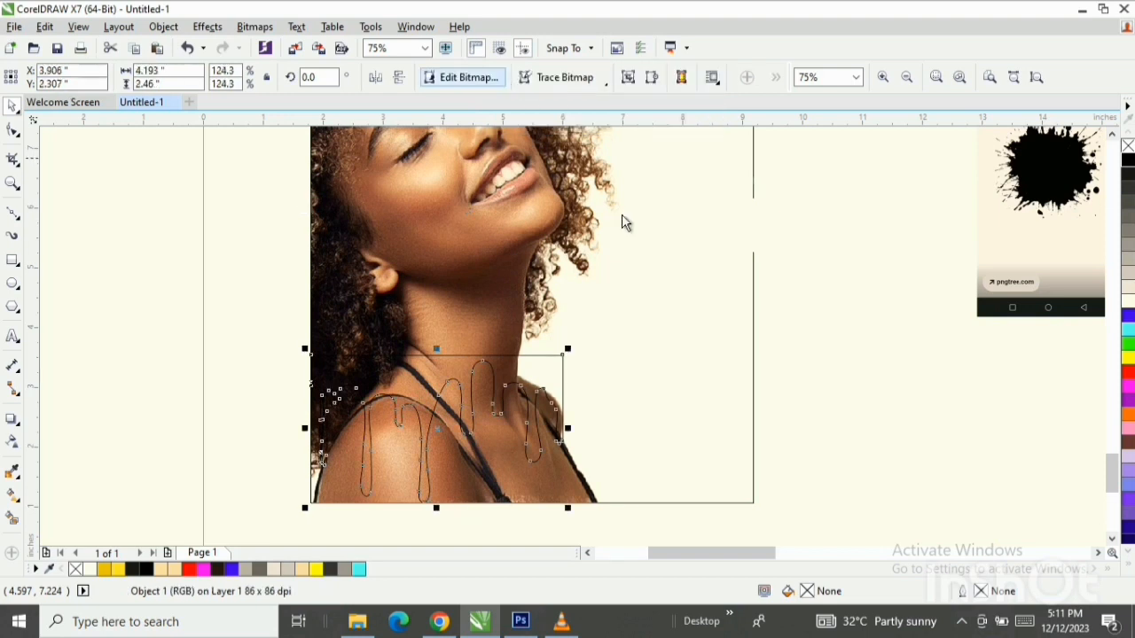
pyautogui.click(876, 363)
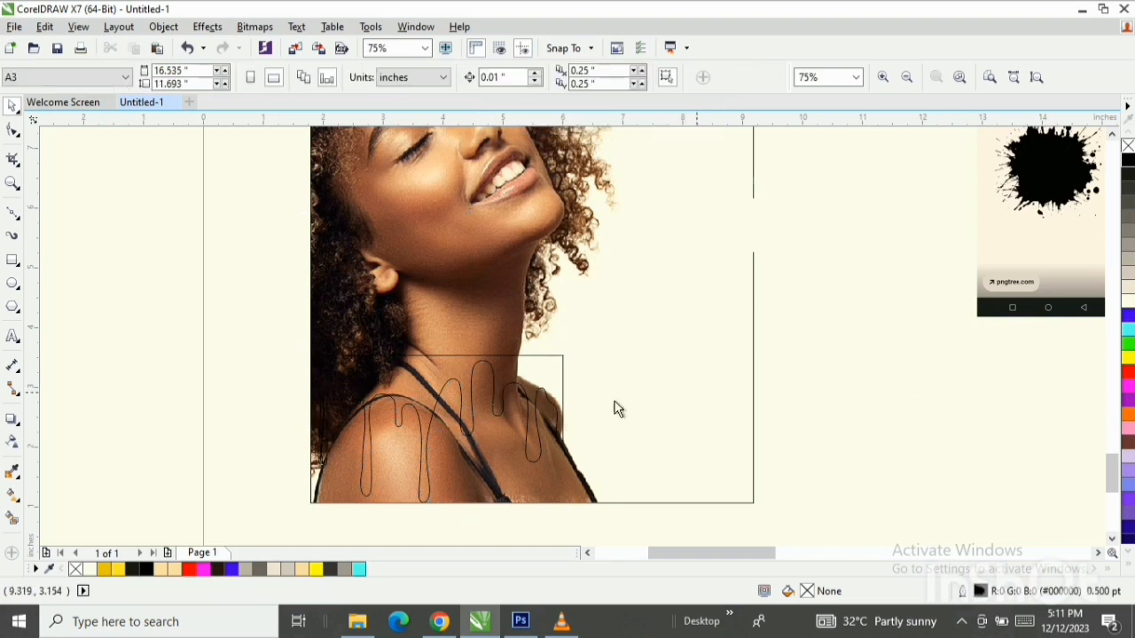
# Move the drip outline and the drip-shaped photo piece away from the portrait to check them, and undo these moves.
pyautogui.click(397, 394)
pyautogui.moveTo(431, 383); pyautogui.dragTo(955, 370)
pyautogui.moveTo(444, 372); pyautogui.dragTo(135, 373)
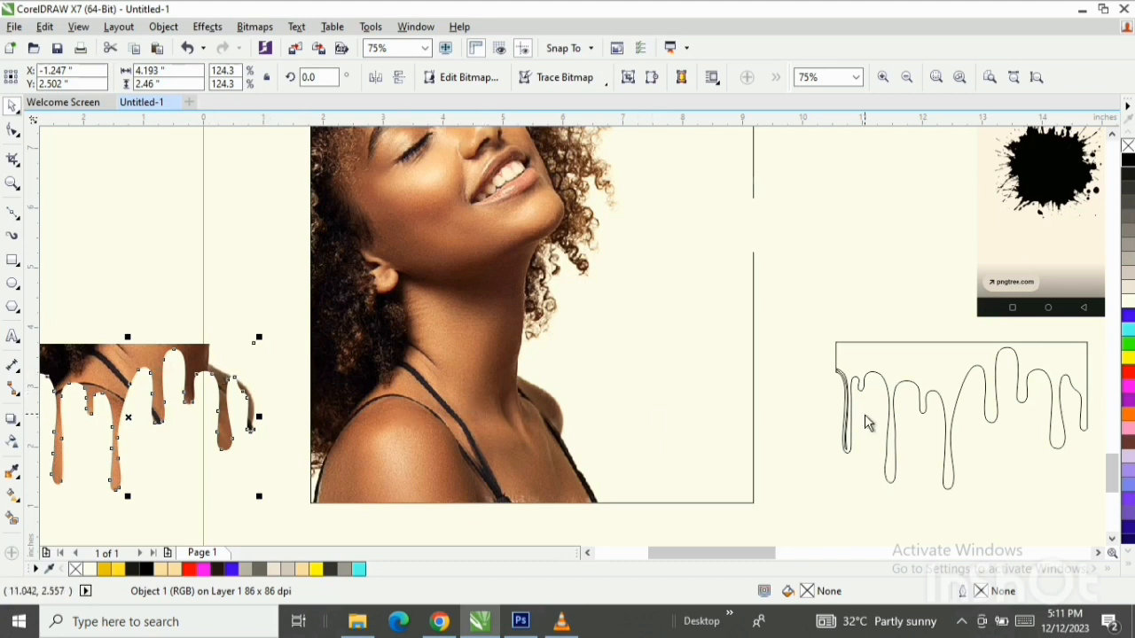
pyautogui.moveTo(915, 377); pyautogui.dragTo(824, 398)
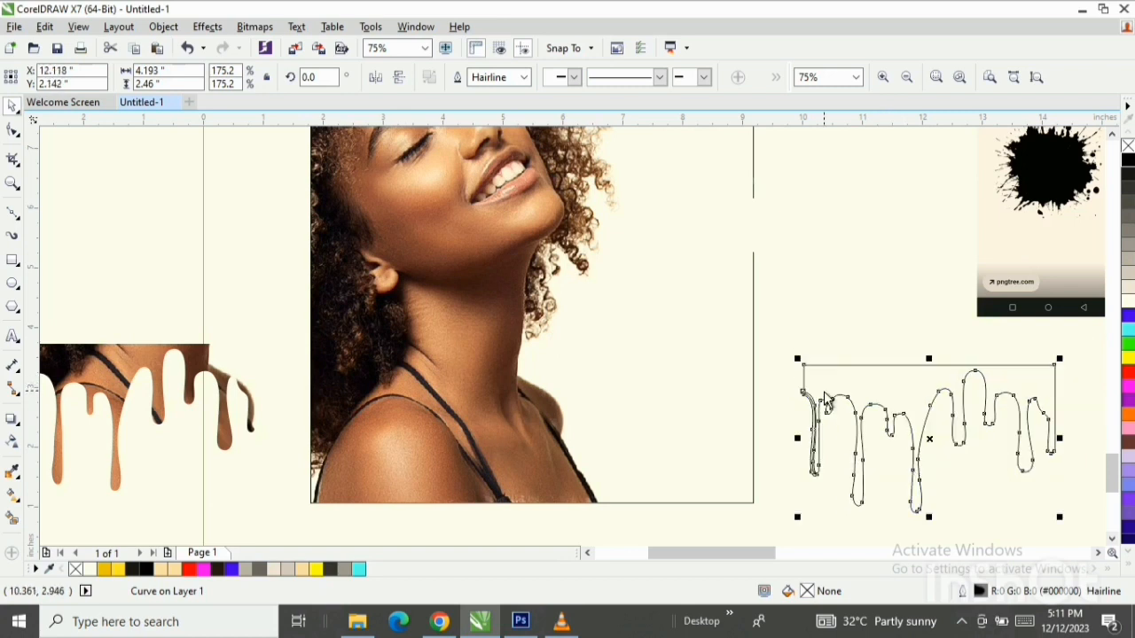
pyautogui.hotkey('ctrl', 'z')
pyautogui.hotkey('ctrl', 'z')
pyautogui.hotkey('ctrl', 'z')
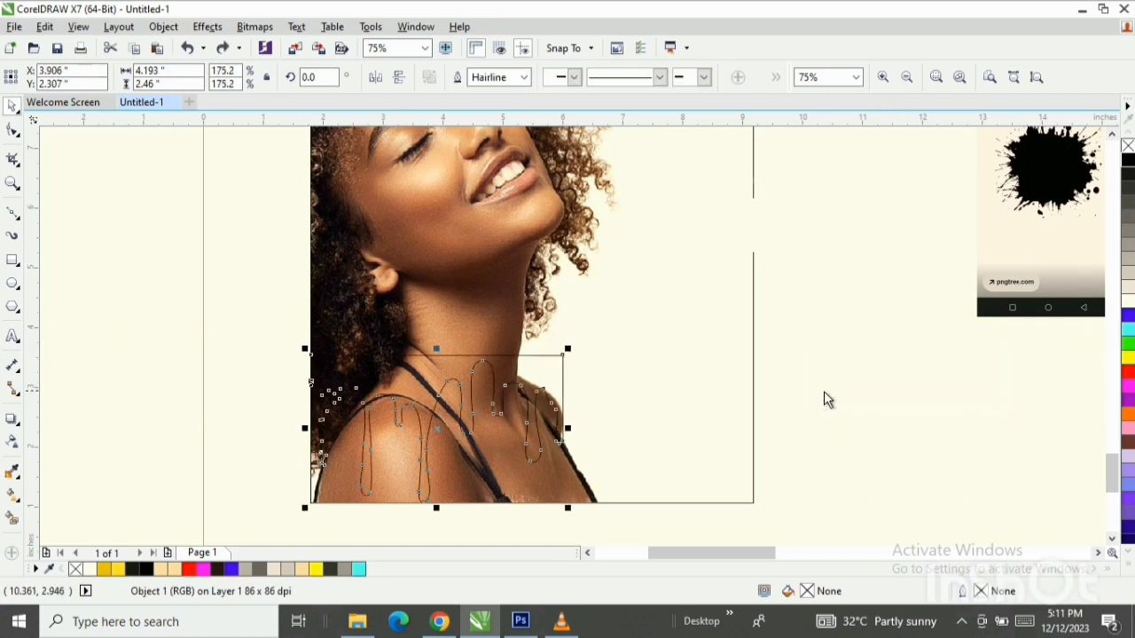
# Trim the portrait from below with the Shape tool to about 7.83 in tall, raising its bottom edge to the drip arches.
pyautogui.click(884, 379)
pyautogui.click(439, 181)
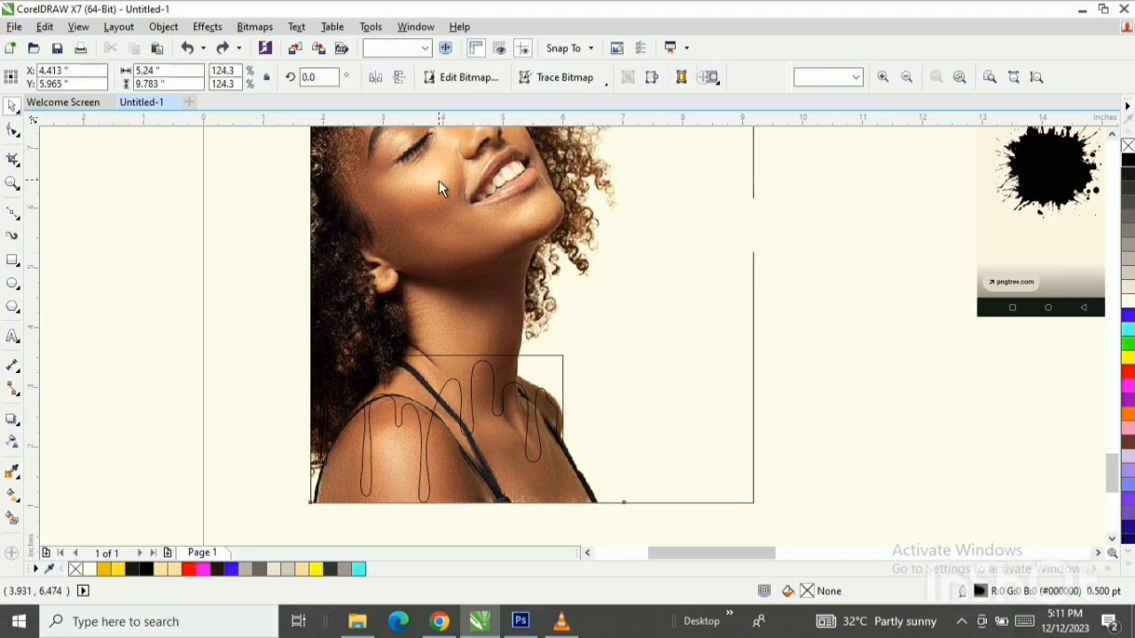
pyautogui.click(12, 130)
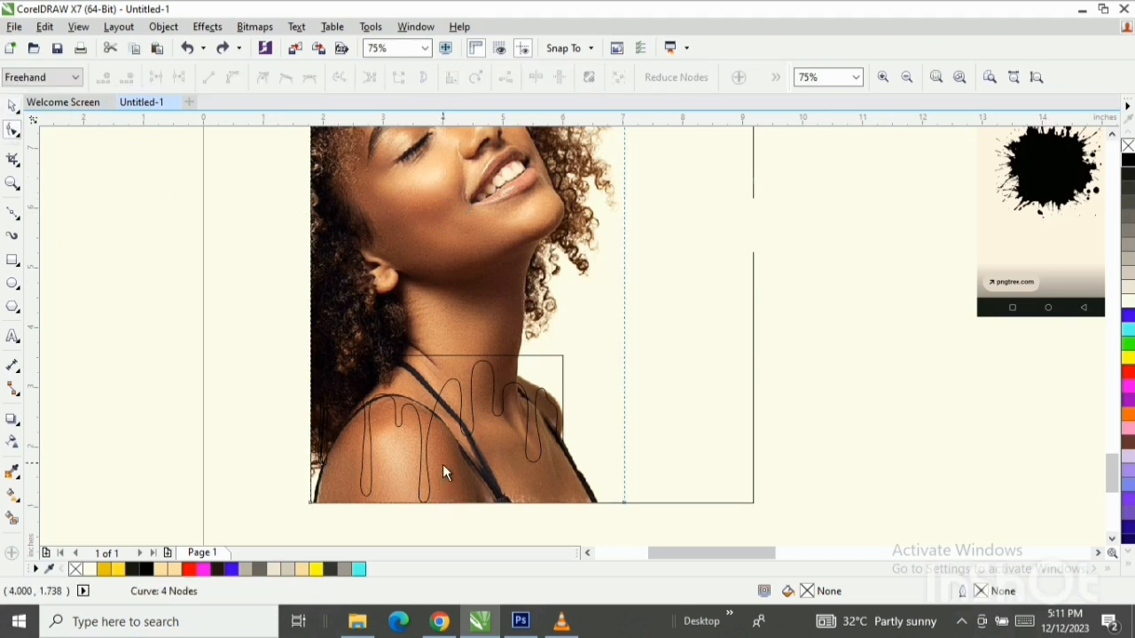
pyautogui.moveTo(442, 508); pyautogui.dragTo(450, 395)
pyautogui.scroll(2, 450, 395)
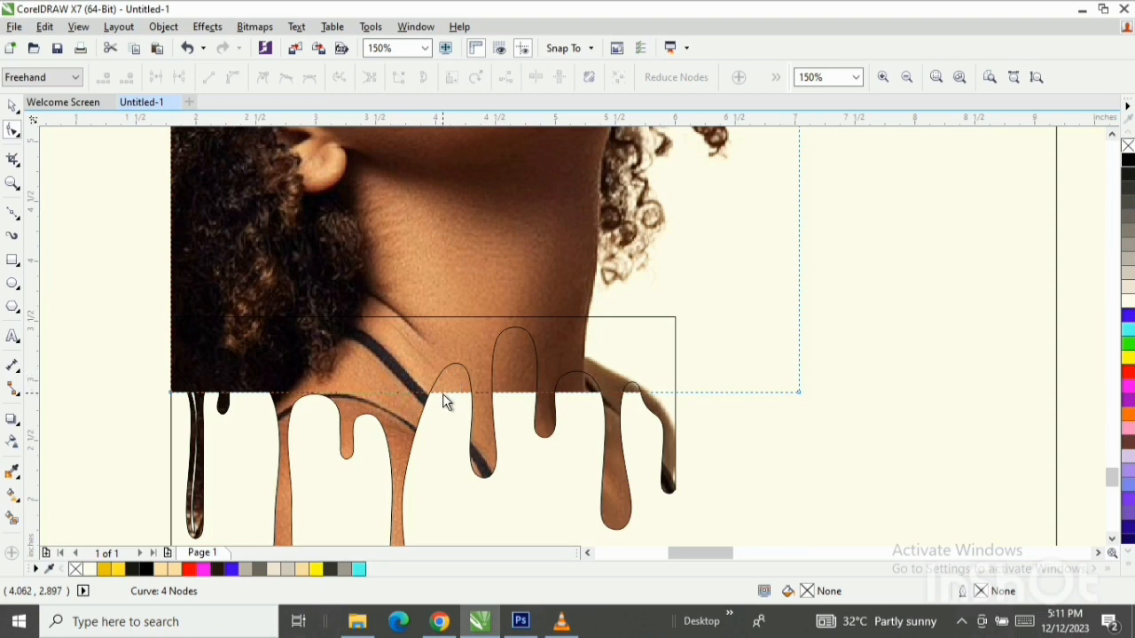
pyautogui.moveTo(443, 393); pyautogui.dragTo(443, 380)
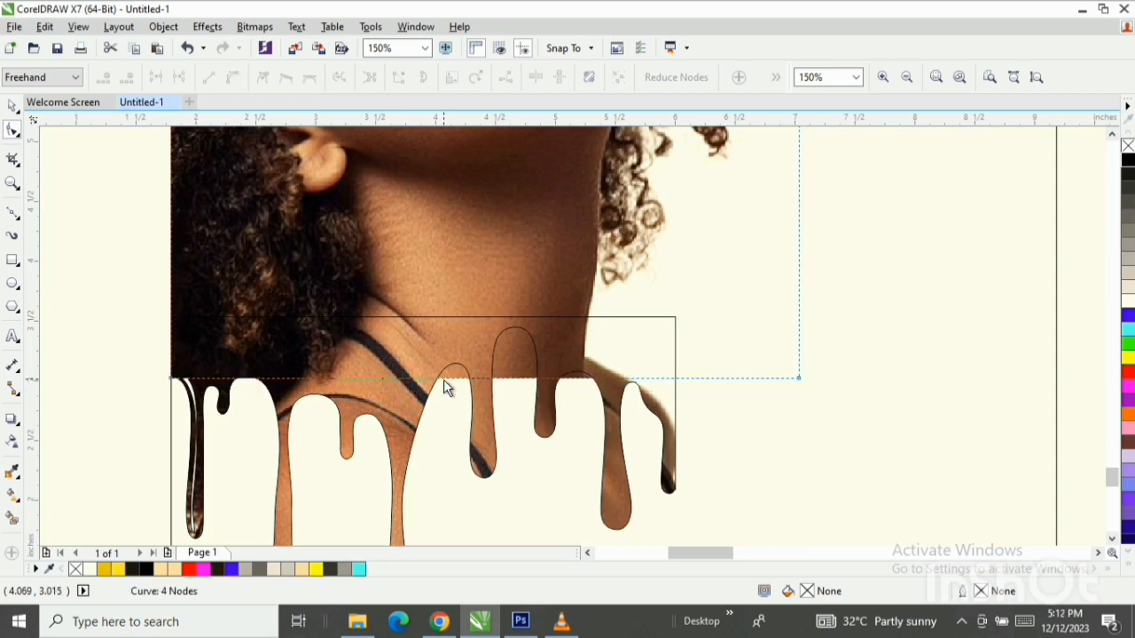
pyautogui.scroll(-2, 444, 380)
pyautogui.press('space')
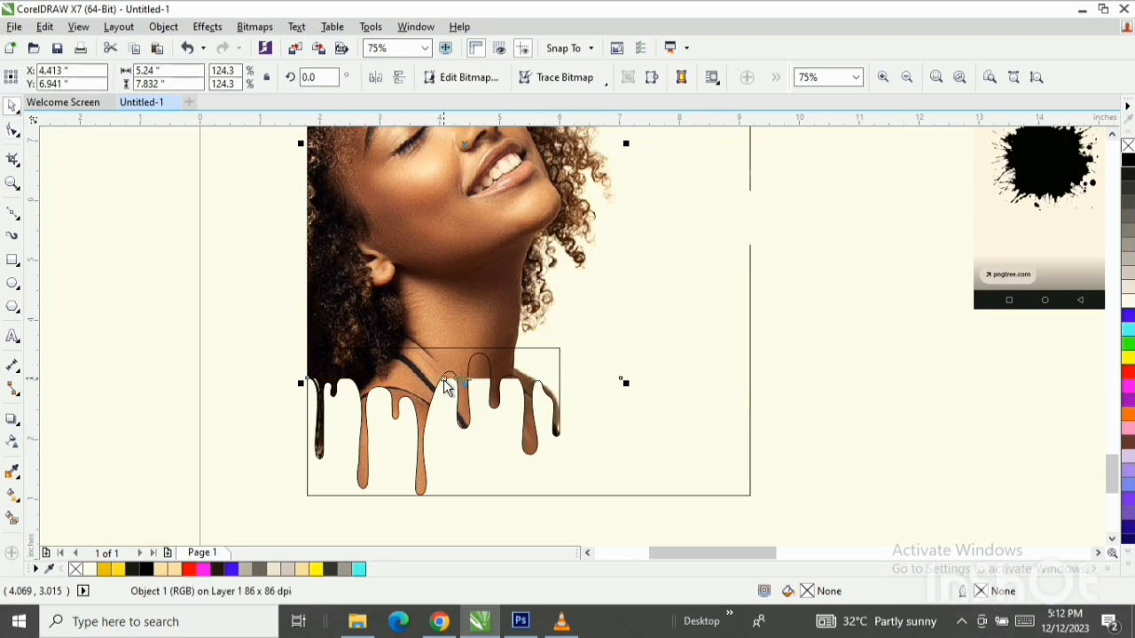
# Raise the portrait's bottom edge further to just above the smaller drip arches, making the portrait about 7.66 in tall.
pyautogui.scroll(2, 443, 380)
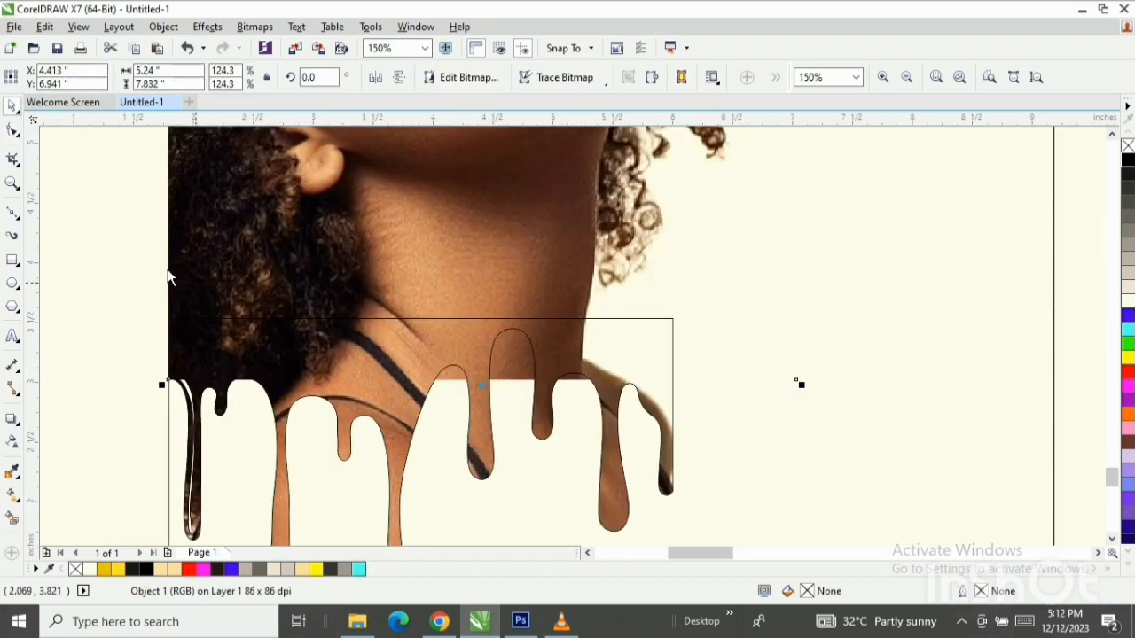
pyautogui.click(14, 130)
pyautogui.click(435, 376)
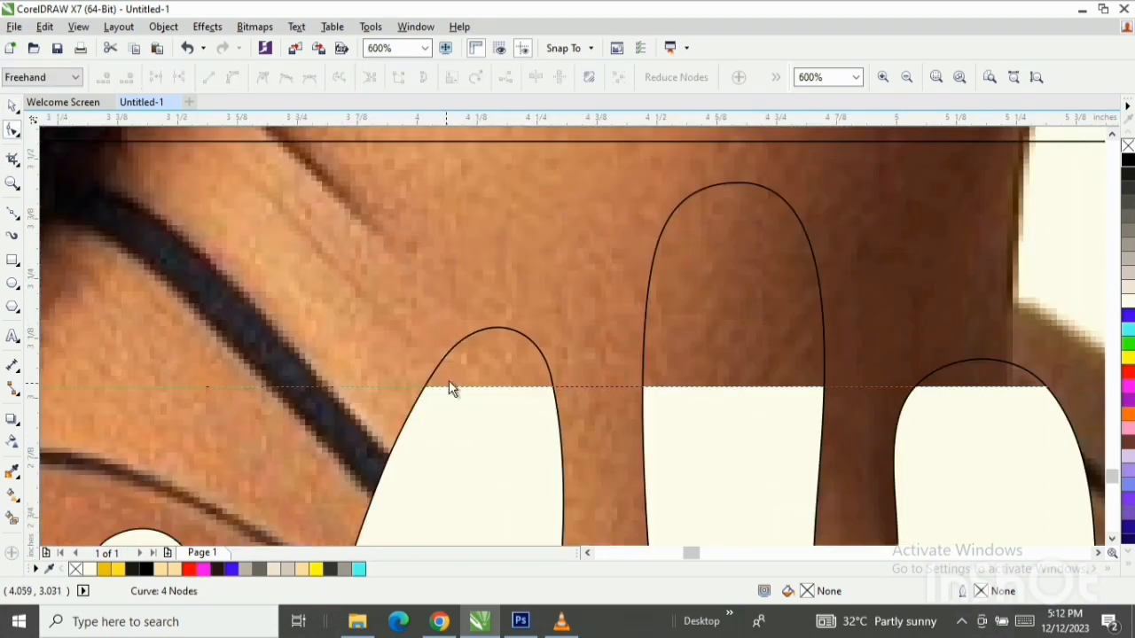
pyautogui.scroll(4, 449, 380)
pyautogui.moveTo(461, 388); pyautogui.dragTo(467, 305)
pyautogui.scroll(-3, 468, 310)
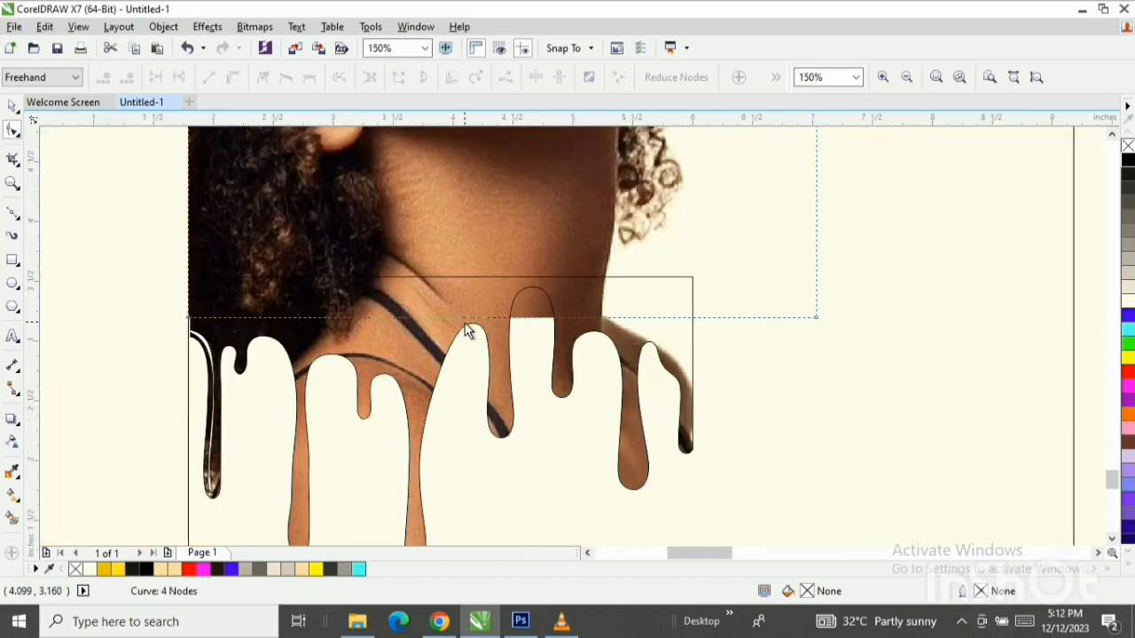
pyautogui.press('space')
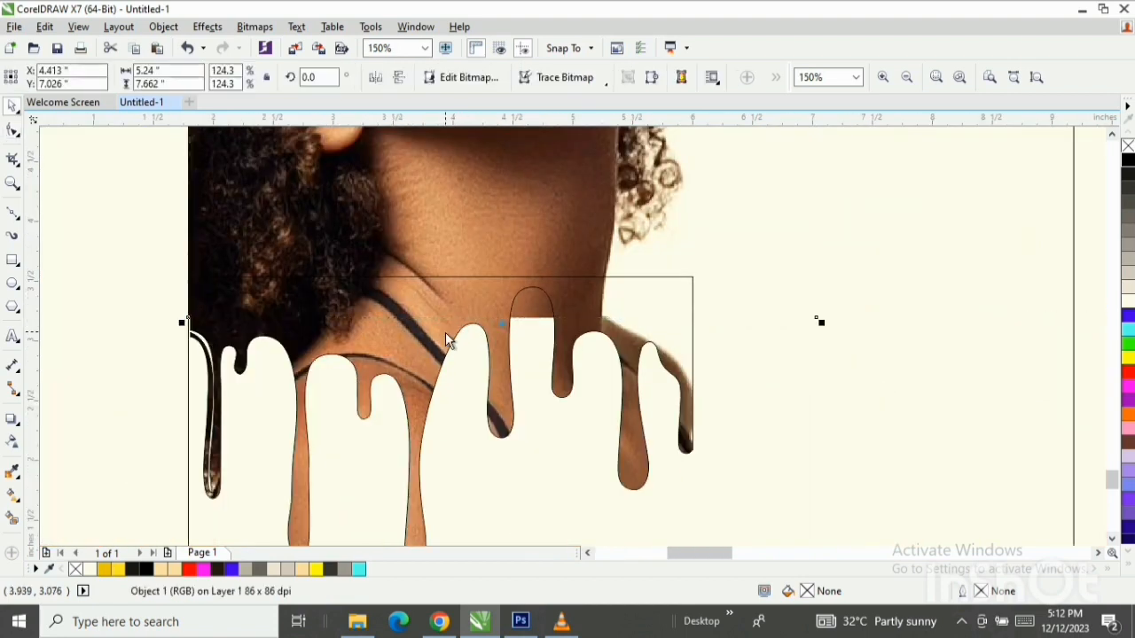
pyautogui.scroll(-2, 405, 335)
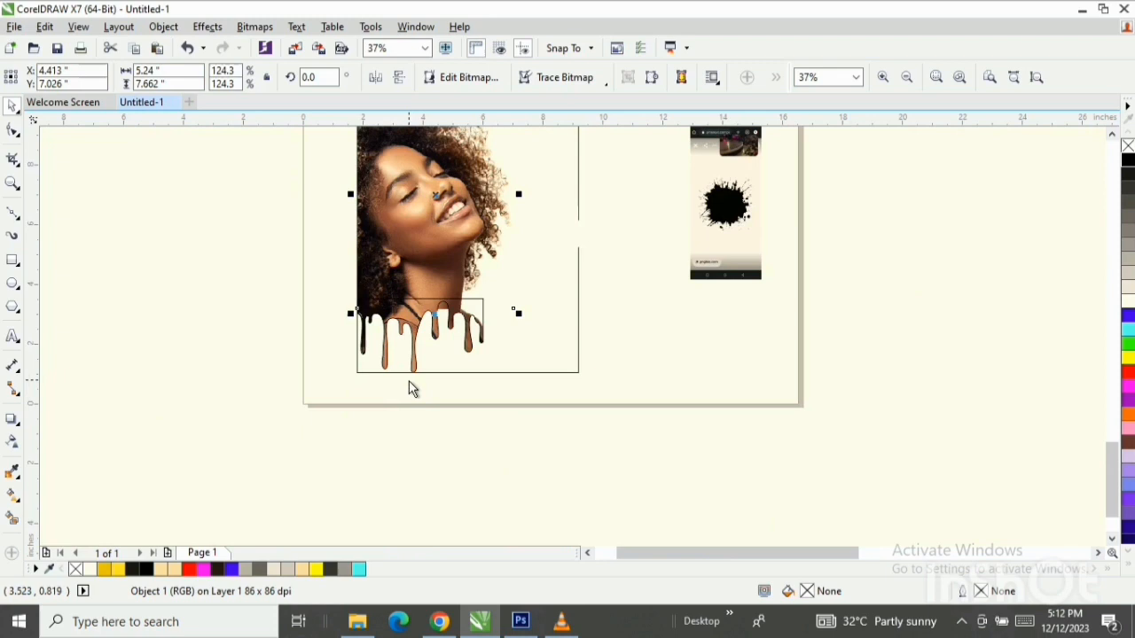
# Delete the black drip outline that lies over the portrait, keeping the drip-shaped photo piece.
pyautogui.scroll(1, 439, 306)
pyautogui.click(452, 296)
pyautogui.scroll(1, 526, 321)
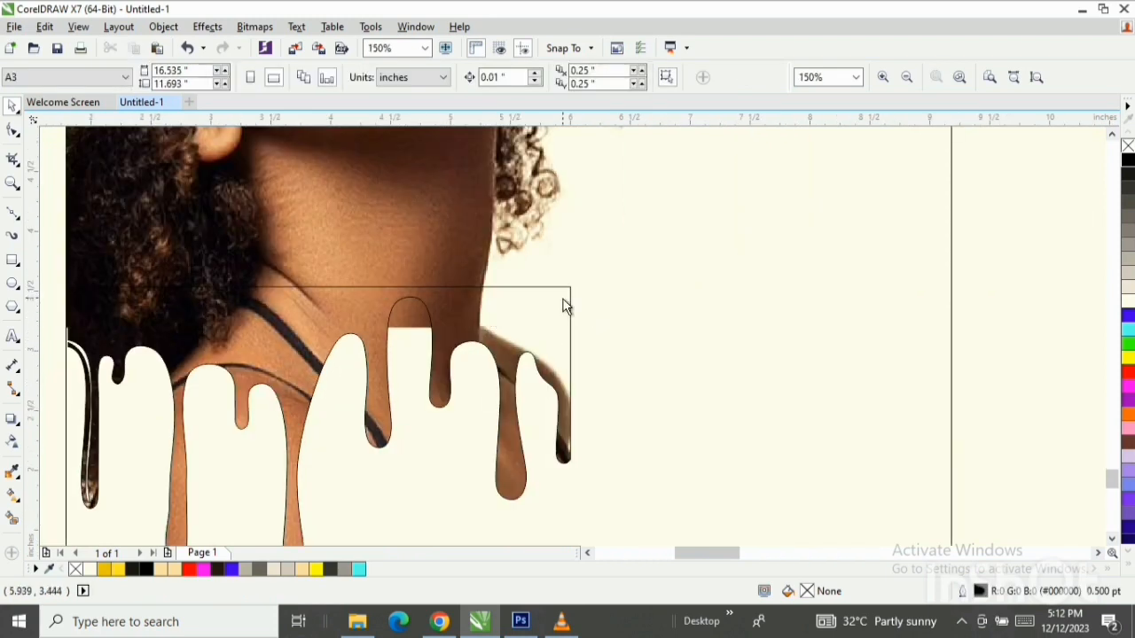
pyautogui.press('Escape')
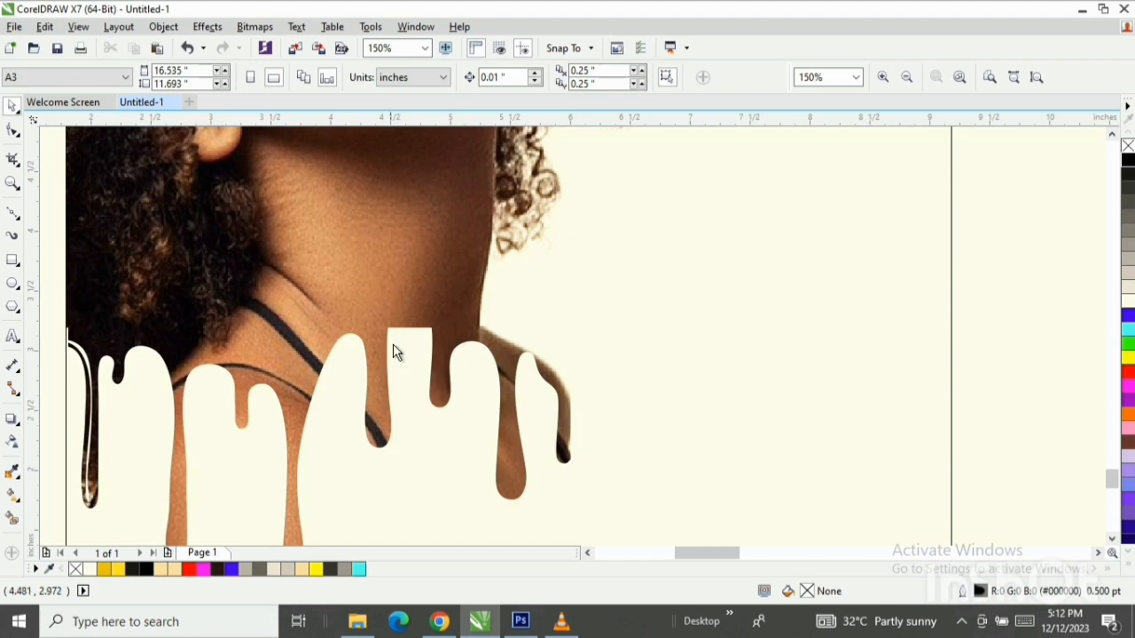
pyautogui.scroll(-1, 368, 334)
pyautogui.scroll(-2, 366, 293)
pyautogui.press('z')
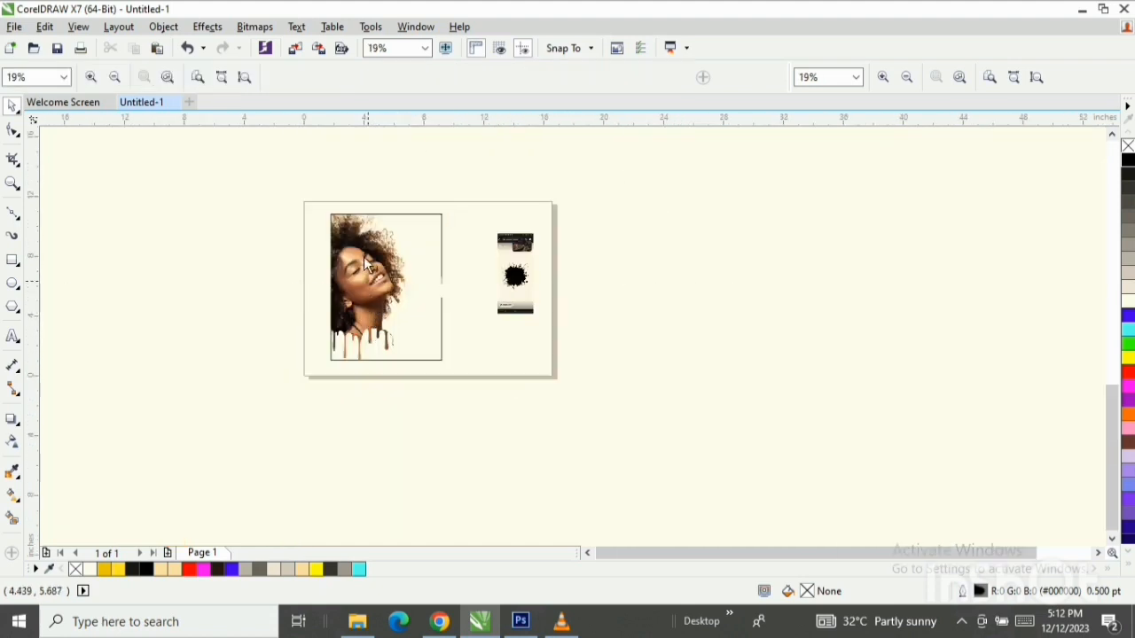
pyautogui.moveTo(316, 197); pyautogui.dragTo(461, 368)
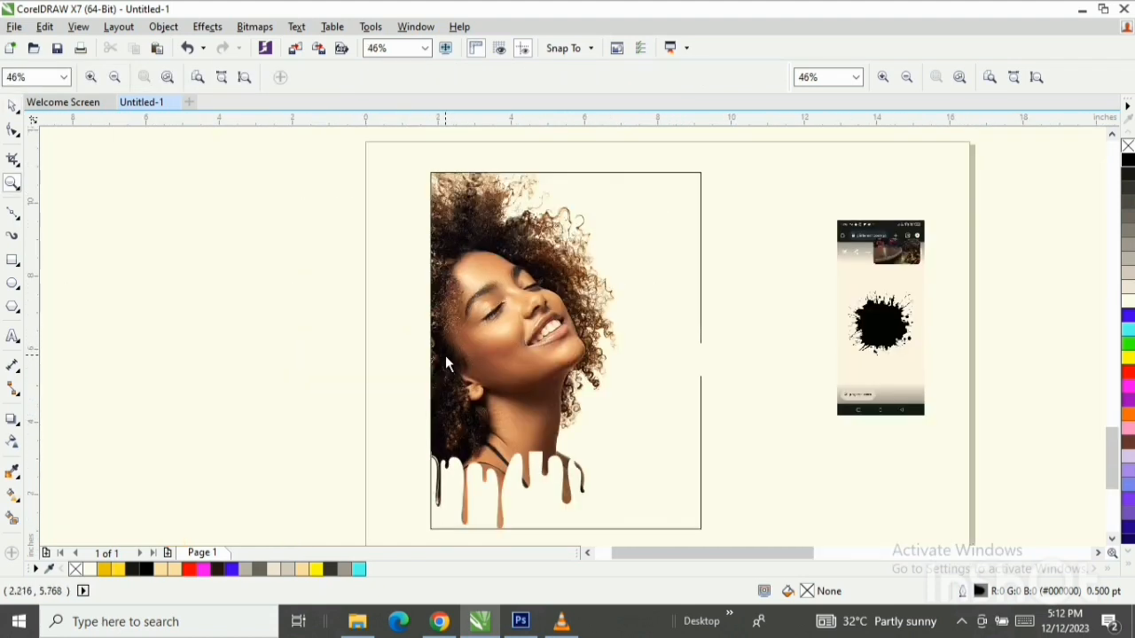
pyautogui.moveTo(700, 374); pyautogui.dragTo(750, 360)
pyautogui.press('Escape')
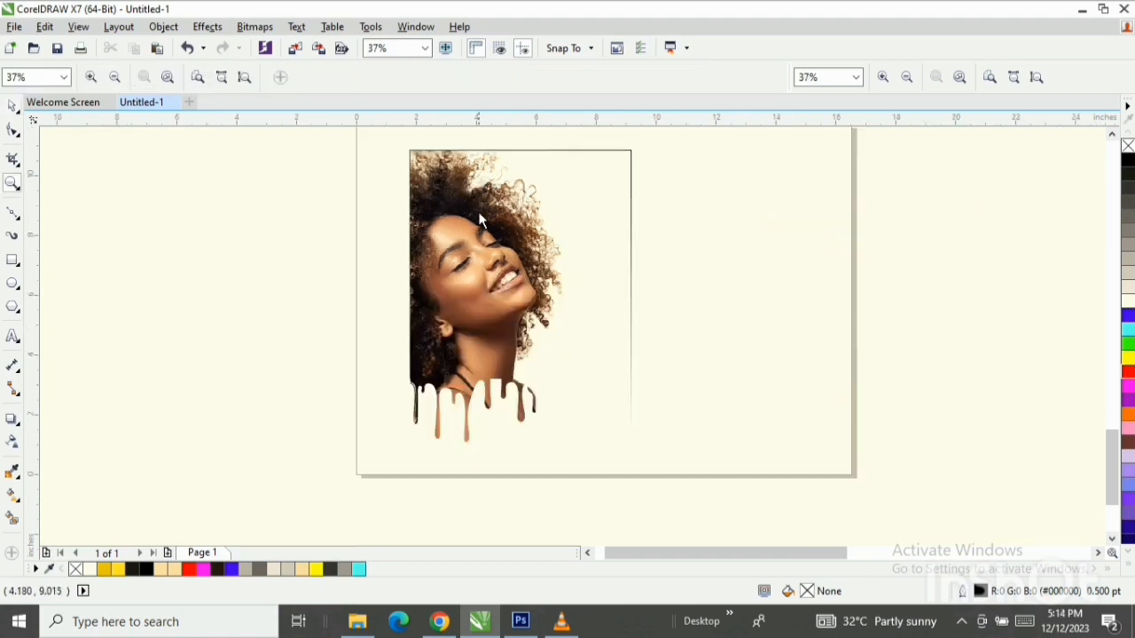
# Delete the rectangular frame around the portrait.
pyautogui.rightClick(478, 220)
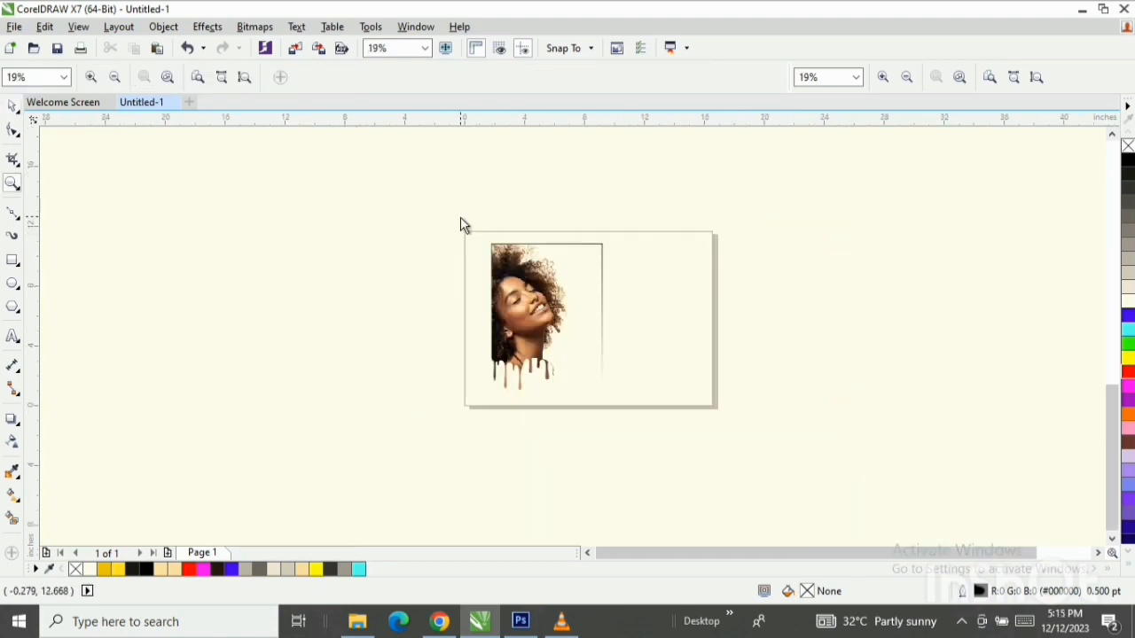
pyautogui.moveTo(458, 221); pyautogui.dragTo(634, 401)
pyautogui.press('space')
pyautogui.click(511, 305)
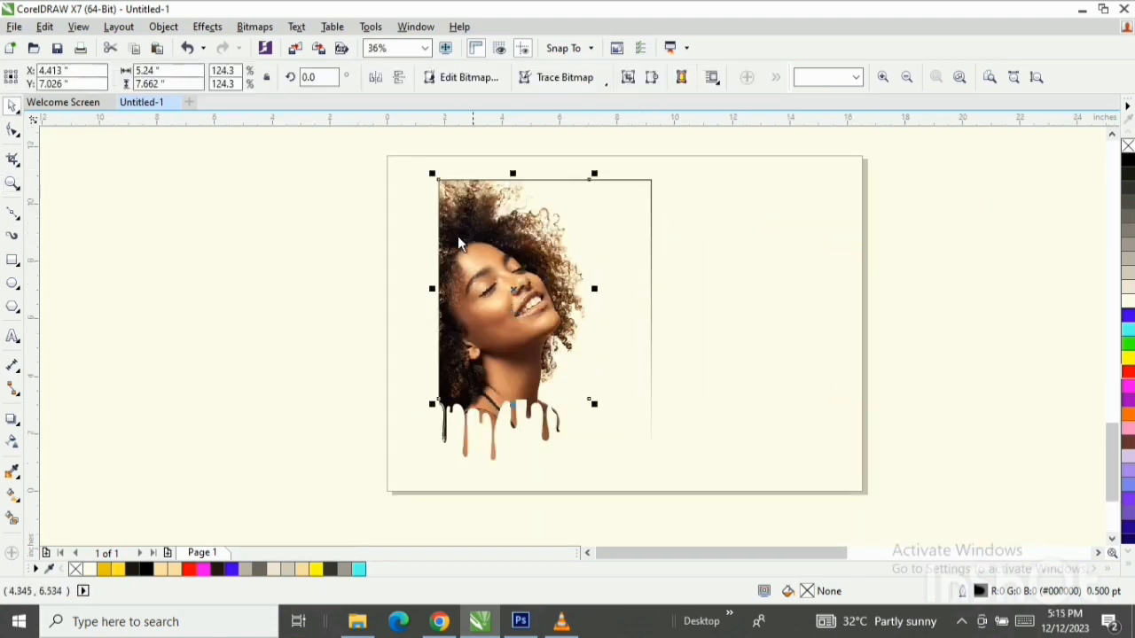
pyautogui.moveTo(401, 153); pyautogui.dragTo(705, 423)
pyautogui.click(650, 246)
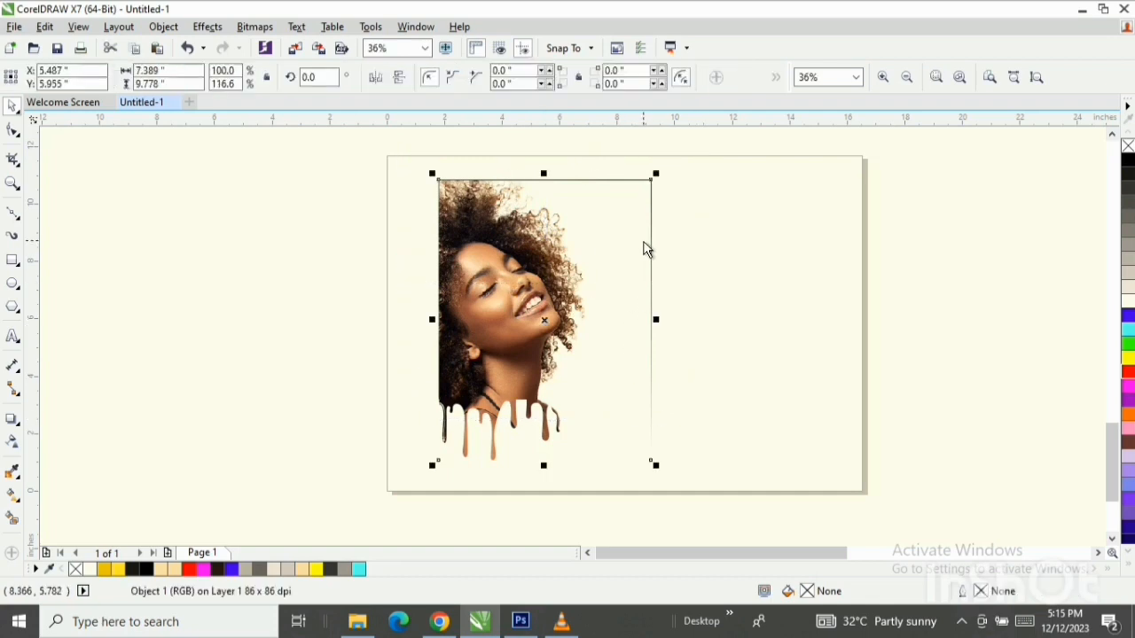
pyautogui.press('Delete')
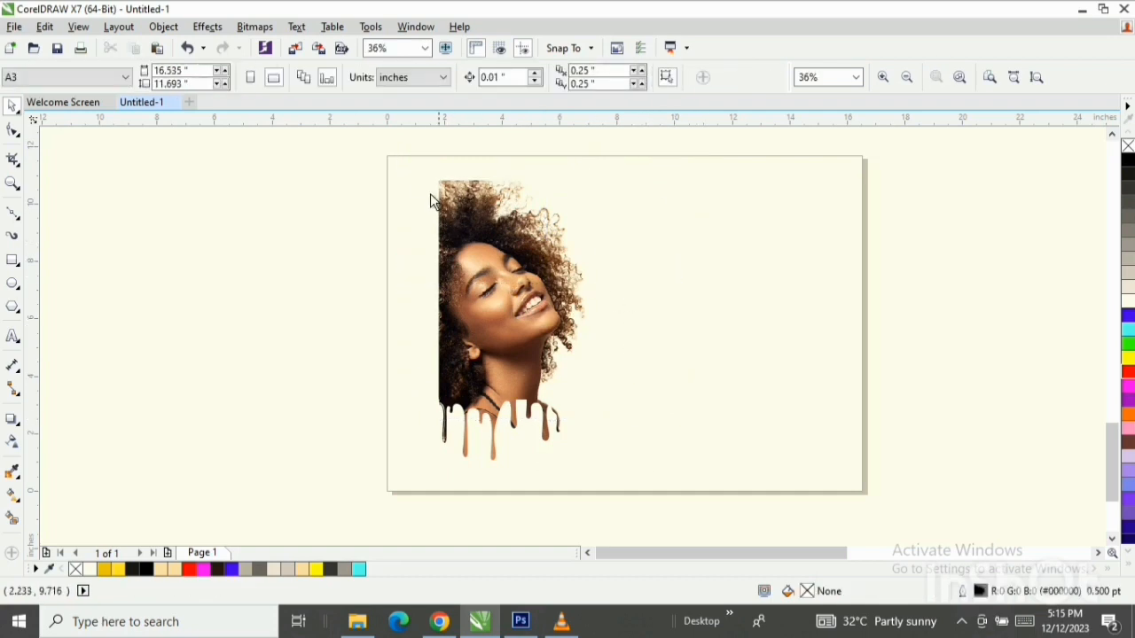
# Select the portrait and the drip-shaped photo piece and move them together to about X 7.7 in, Y 6.0 in.
pyautogui.moveTo(750, 548); pyautogui.dragTo(750, 548)
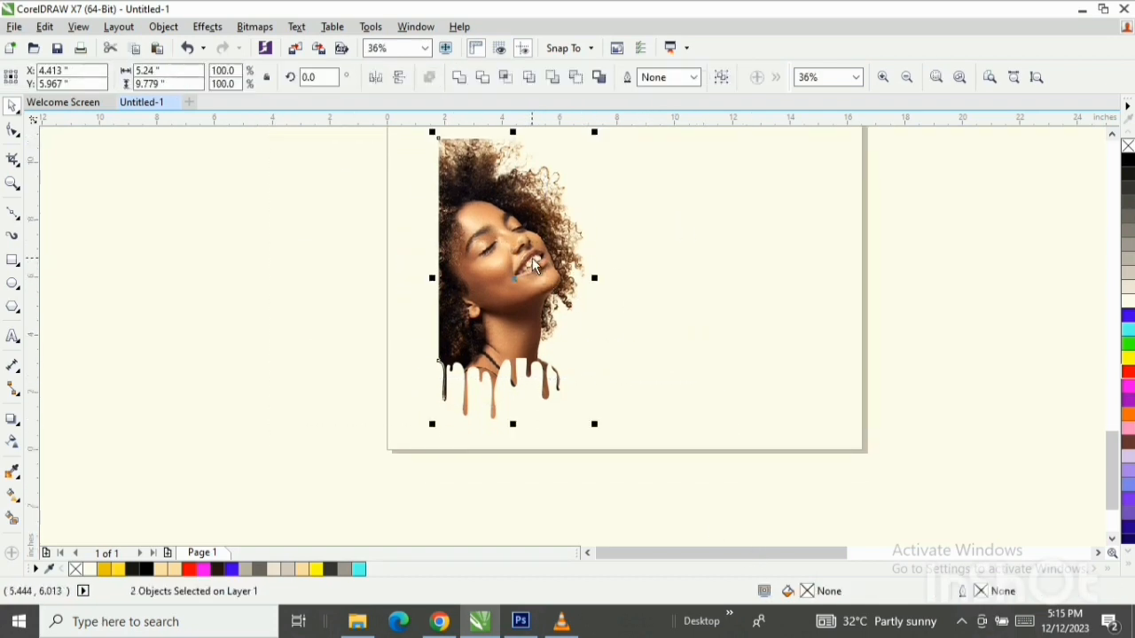
pyautogui.moveTo(531, 258); pyautogui.dragTo(626, 257)
pyautogui.scroll(1, 1114, 478)
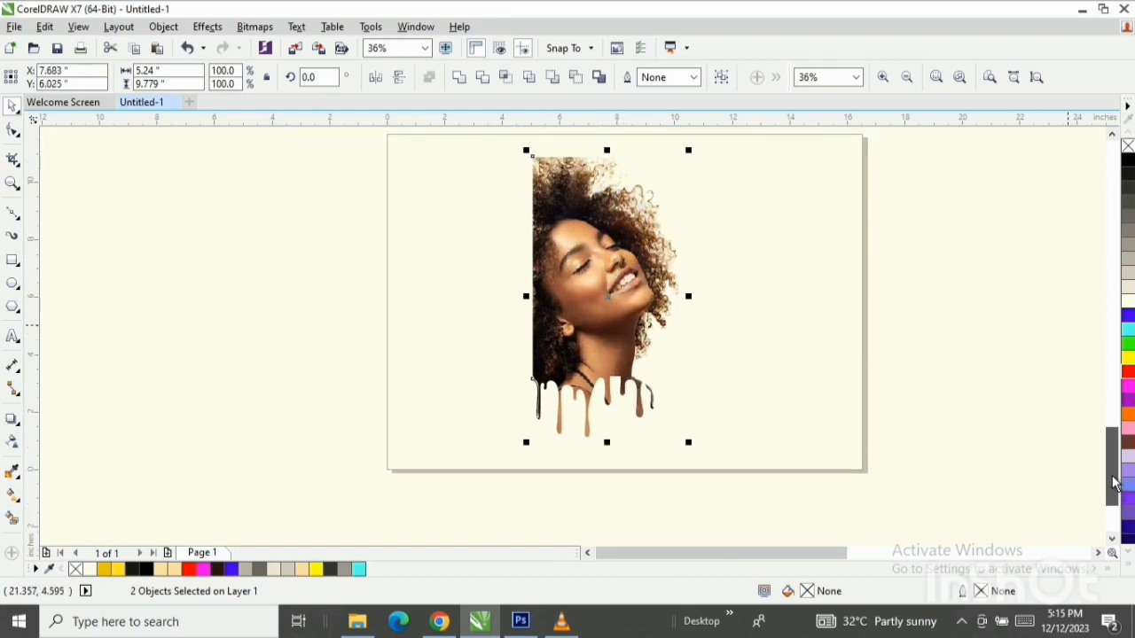
# Check the portrait with its drips in a full-screen preview.
pyautogui.press('z')
pyautogui.moveTo(524, 145); pyautogui.dragTo(712, 467)
pyautogui.press('space')
pyautogui.rightClick(862, 155)
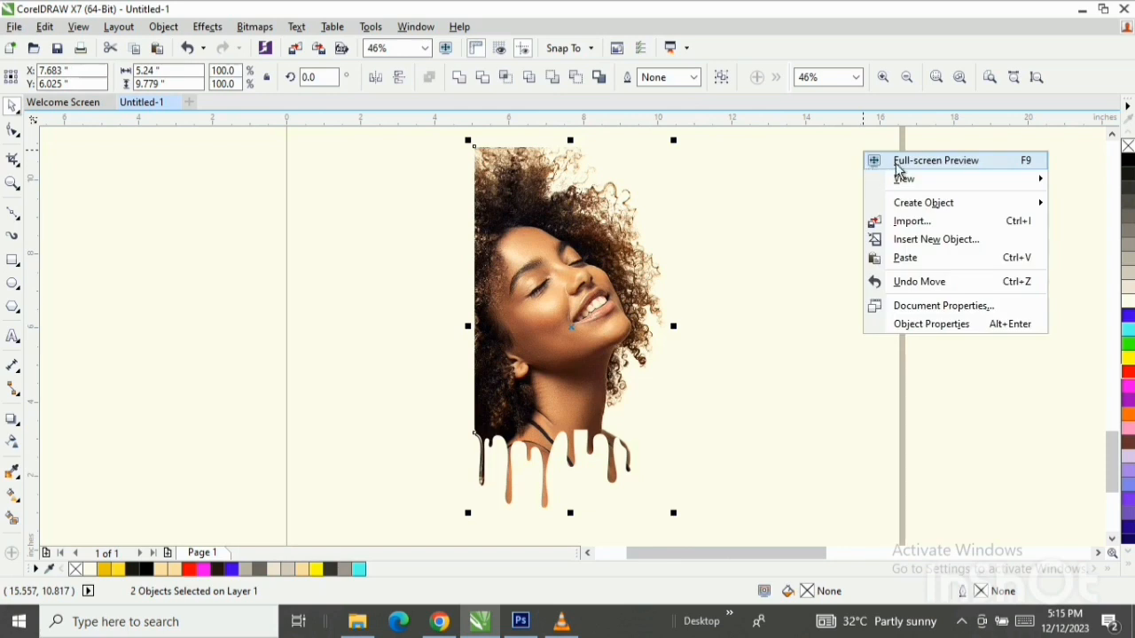
pyautogui.click(896, 169)
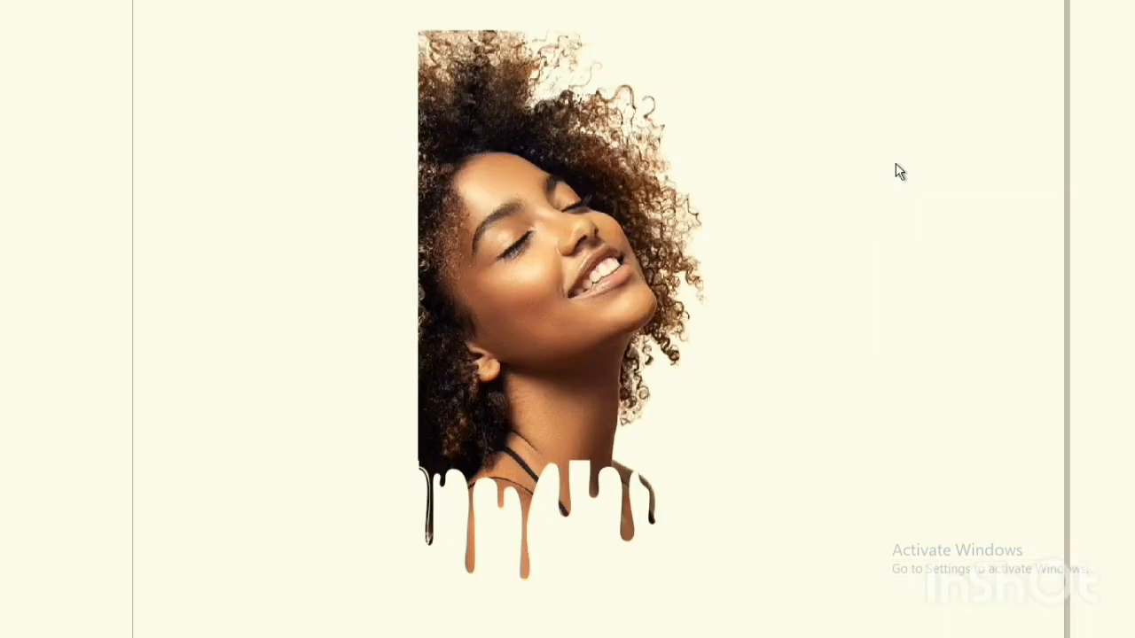